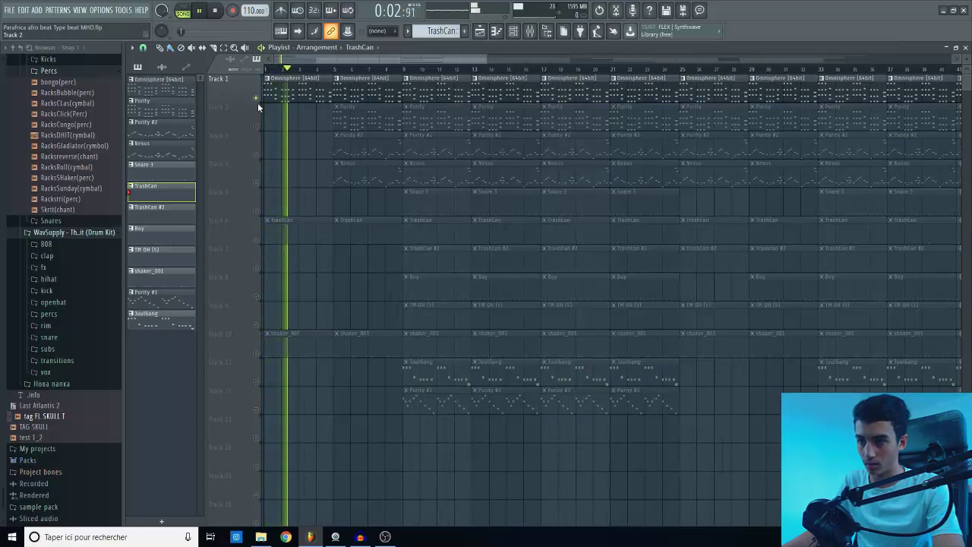
Stop playback, unmute Track 2 and examine the Omnisphere chord notes on Track 1 in the piano roll
key(space)
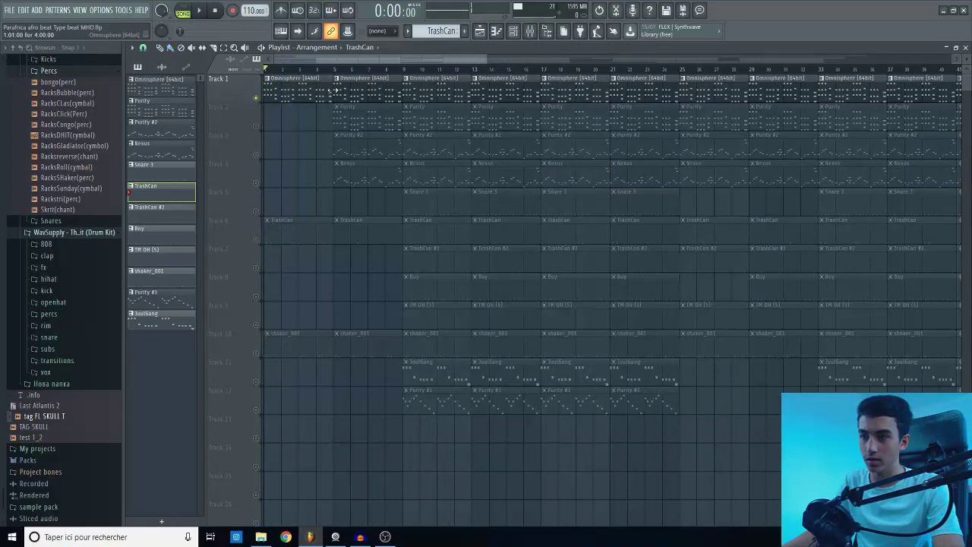
click(257, 127)
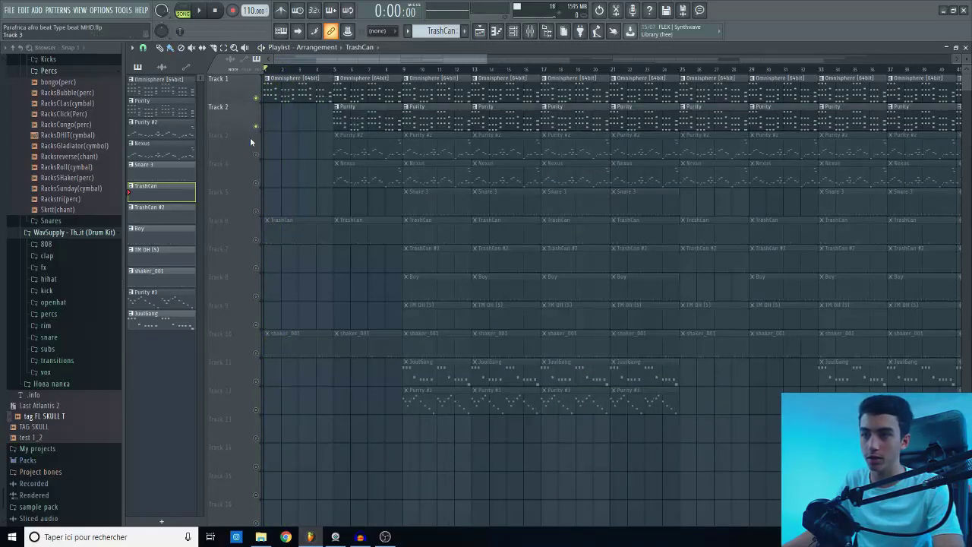
double_click(294, 100)
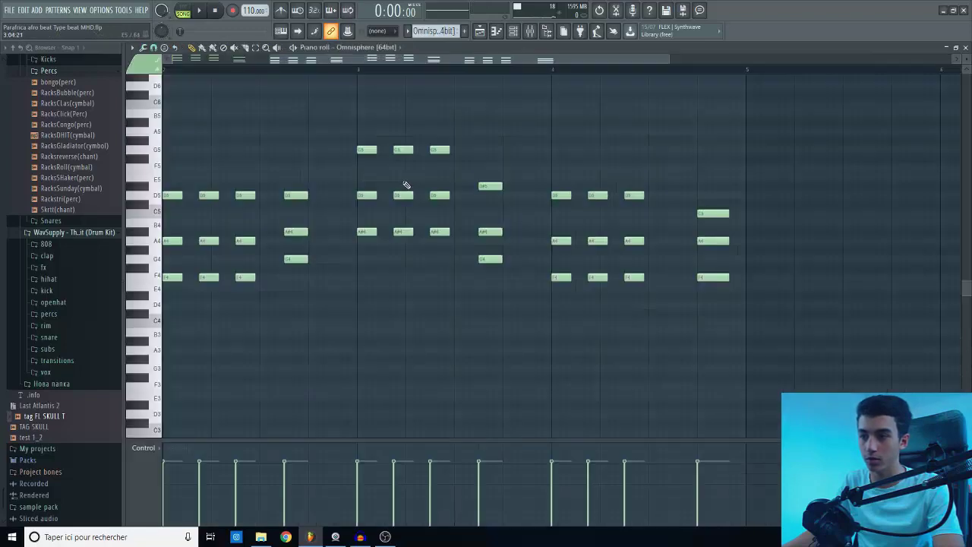
scroll(393, 179, down, 5)
scroll(393, 178, up, 5)
scroll(392, 178, down, 2)
scroll(289, 212, up, 4)
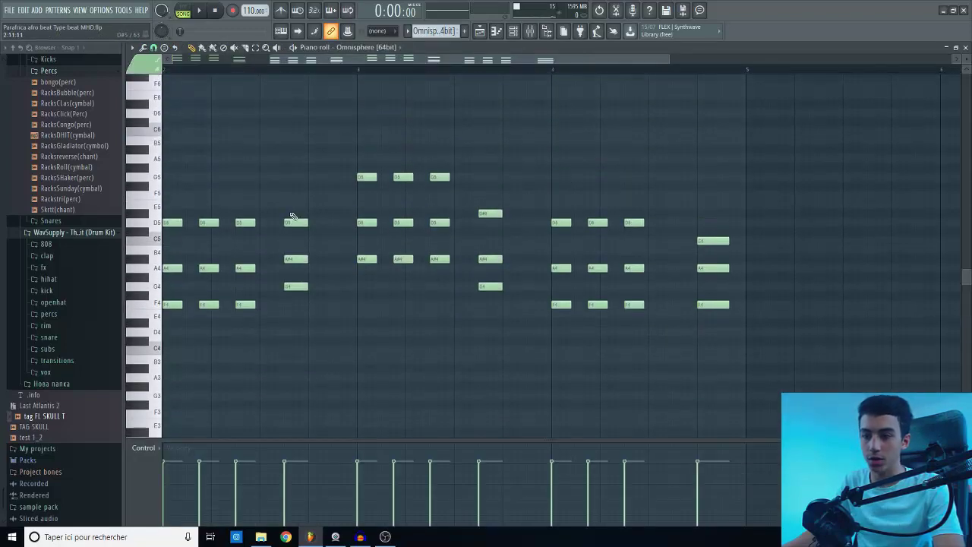
scroll(200, 264, down, 6)
key(F5)
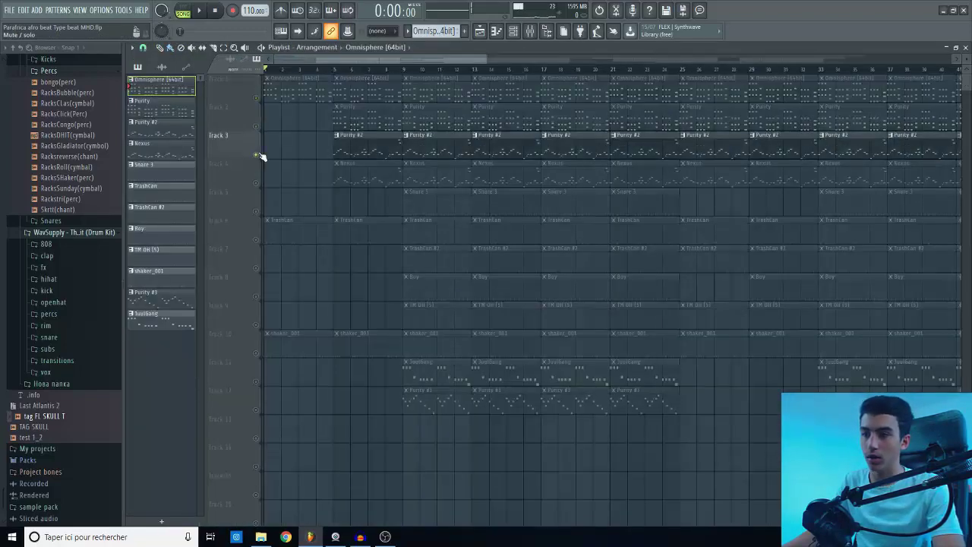
Leave only Track 1 (Omnisphere) and Track 3 (Purity #2) unmuted and play them together through bar 8
click(256, 156)
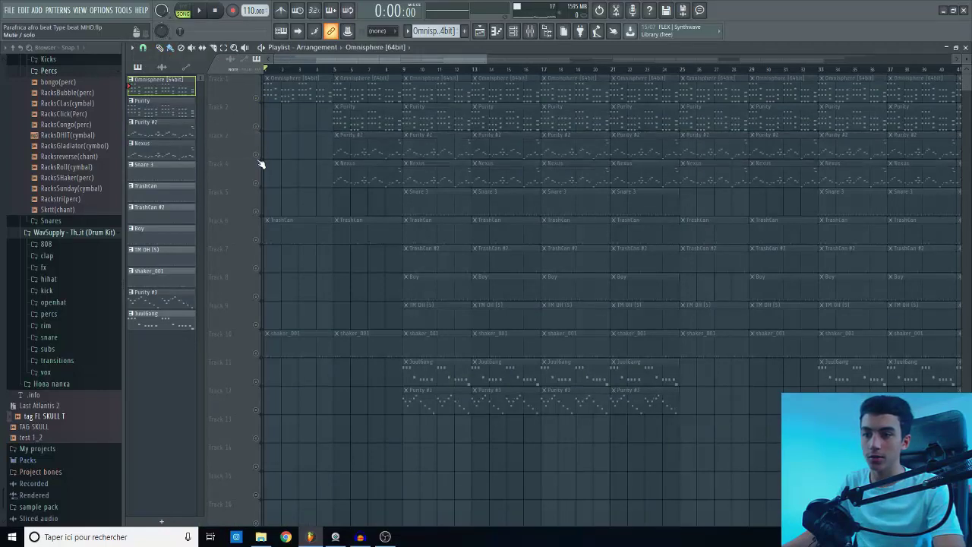
click(255, 98)
click(256, 99)
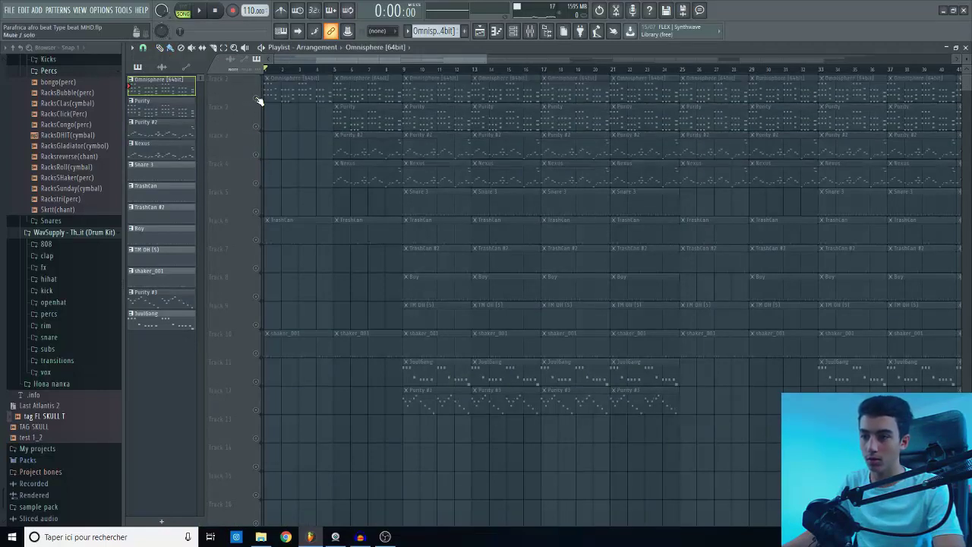
click(256, 99)
click(259, 154)
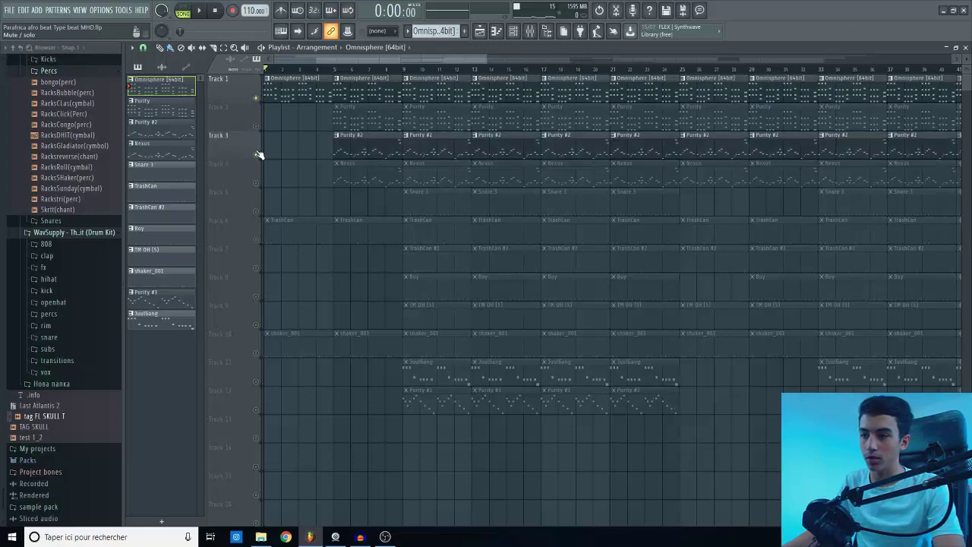
click(256, 410)
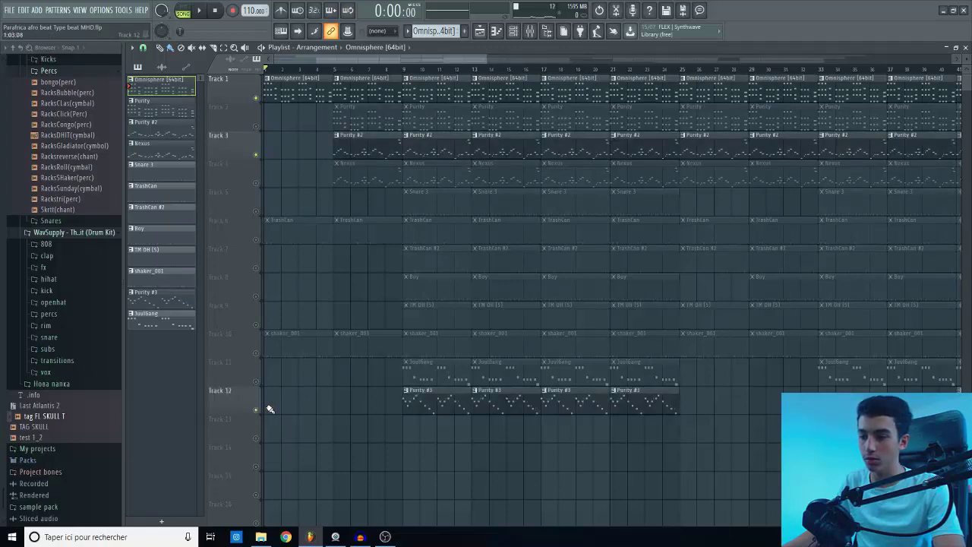
click(258, 410)
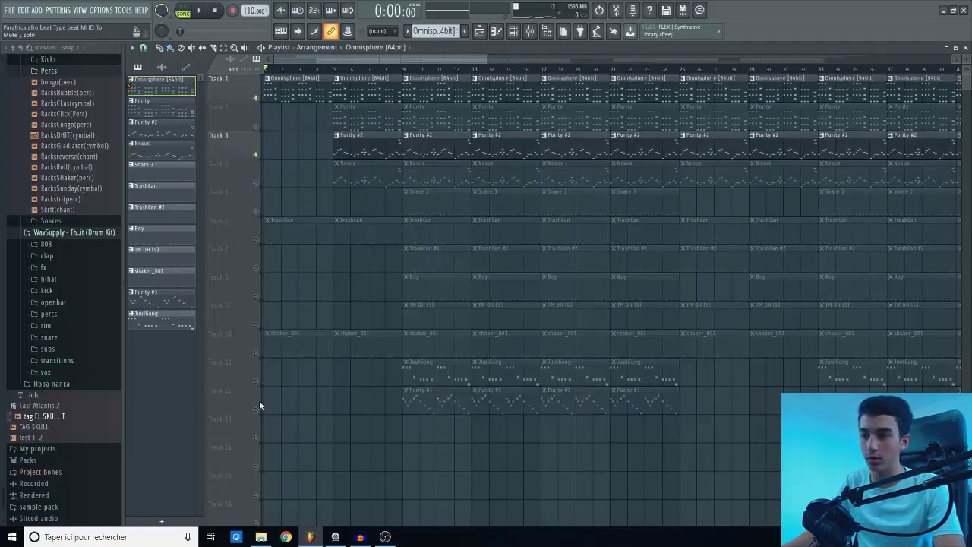
click(324, 68)
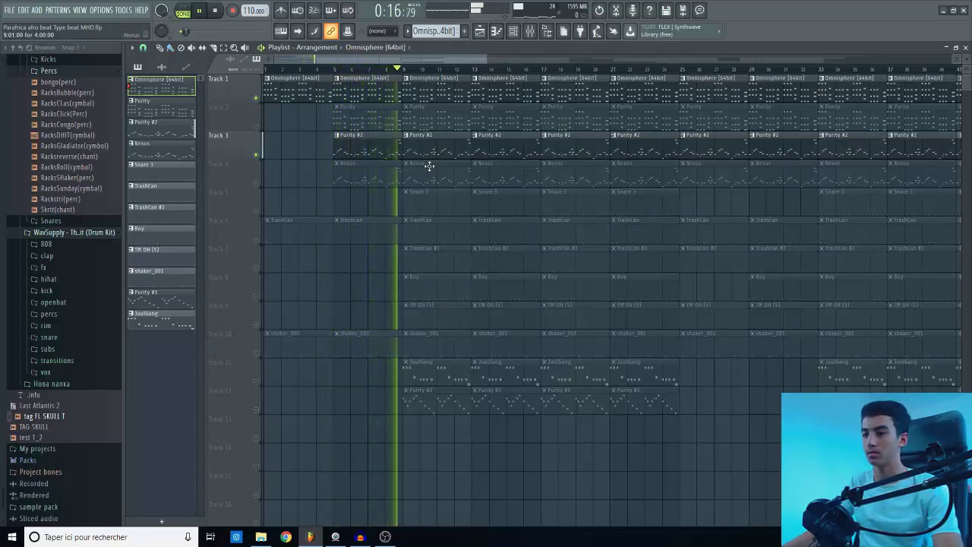
key(space)
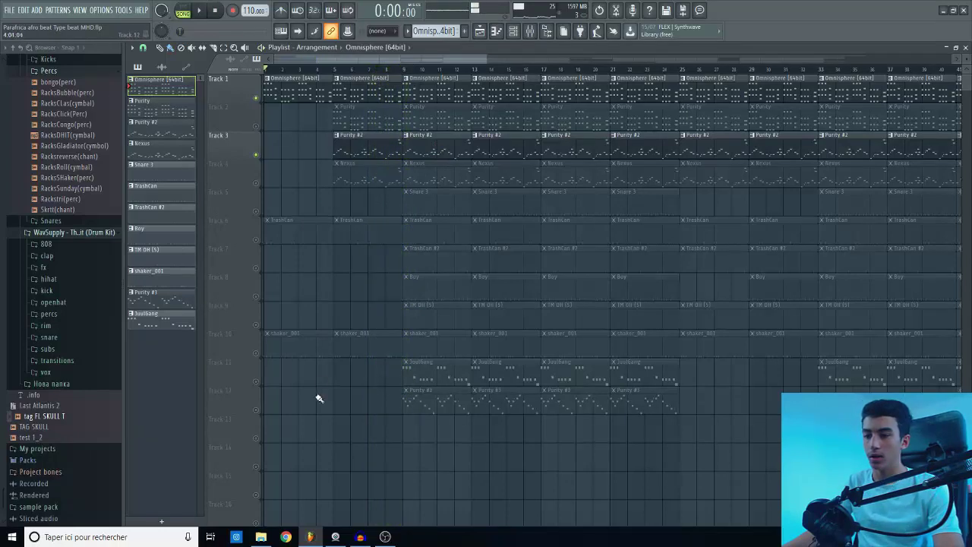
Unmute the Purity #3 melody on Track 12, play it, and inspect its notes and instrument preset
click(259, 412)
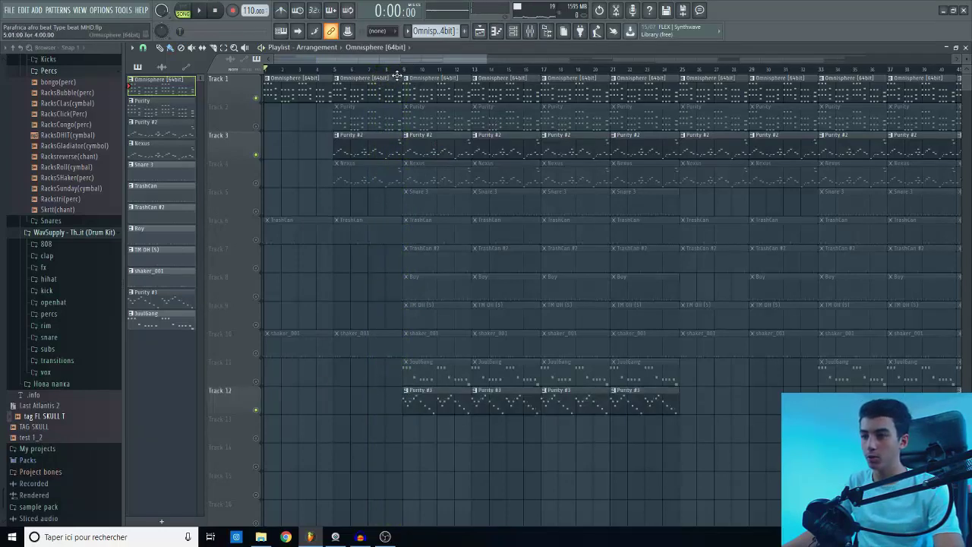
key(space)
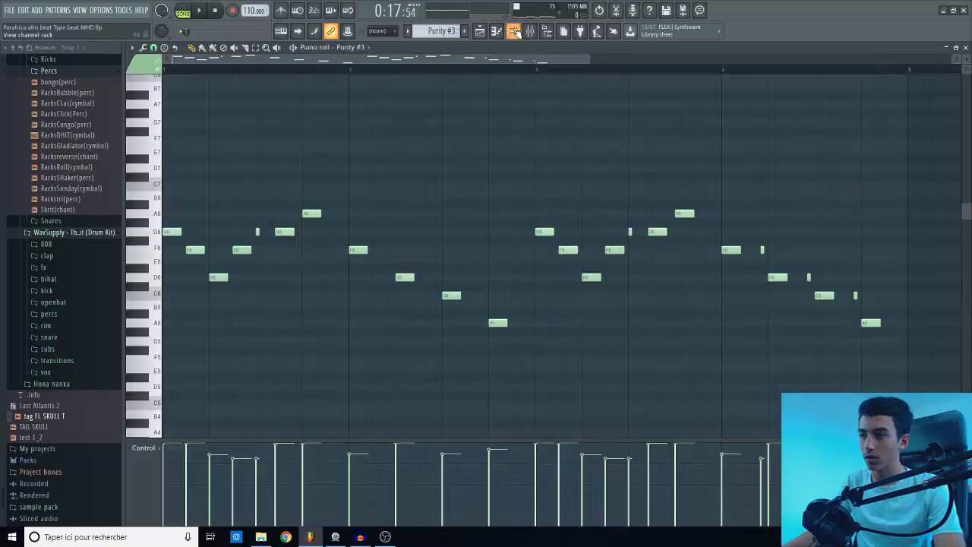
click(515, 30)
click(238, 280)
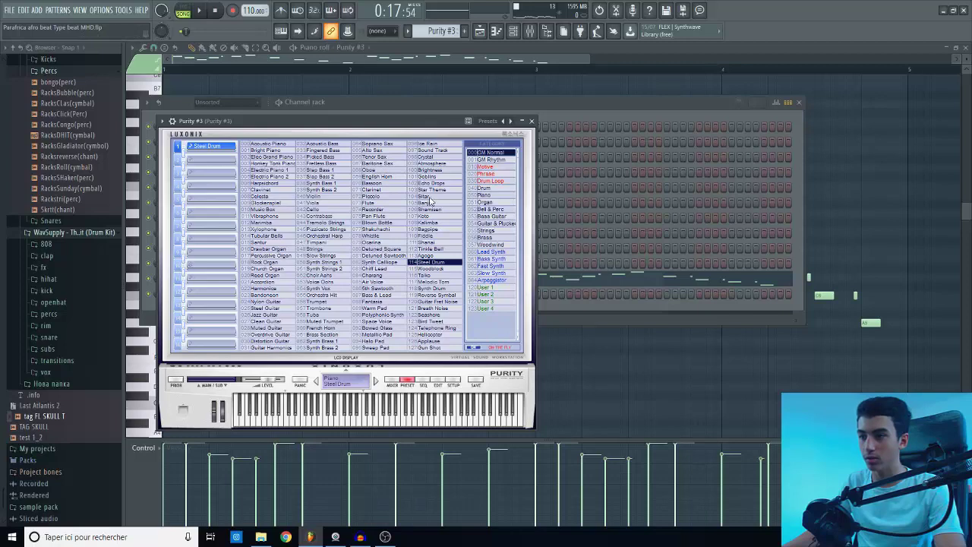
click(410, 103)
click(479, 32)
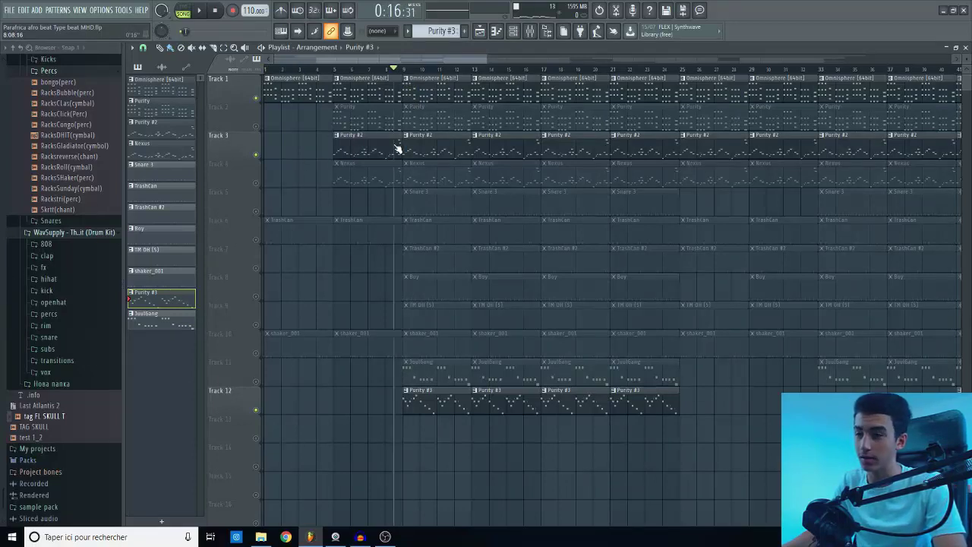
Unmute all tracks and play the full arrangement at 115 BPM, from the start and from around bar 9
click(258, 127)
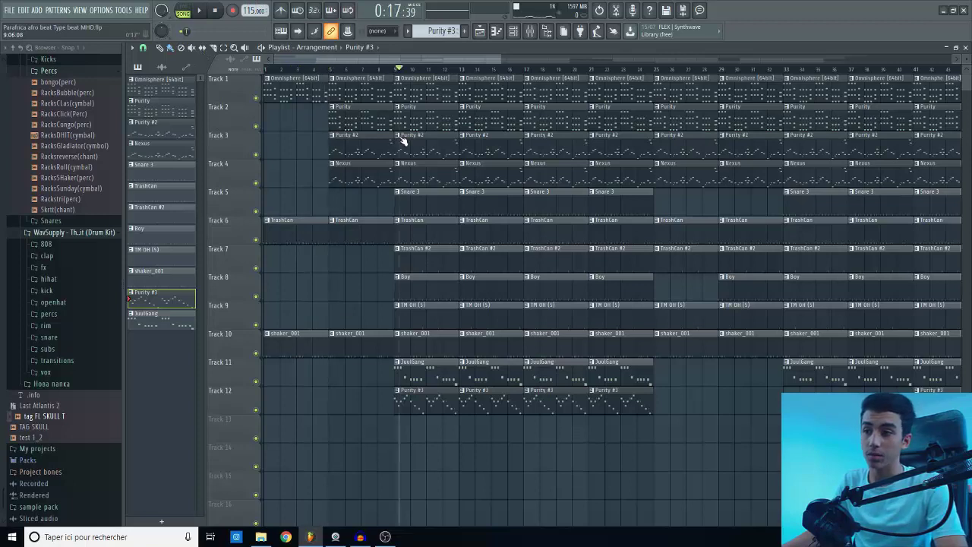
key(space)
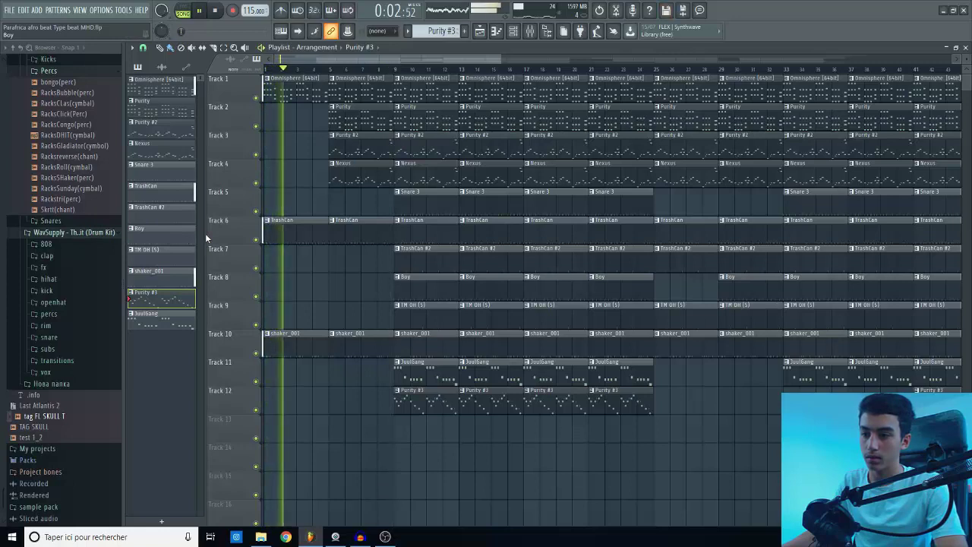
key(space)
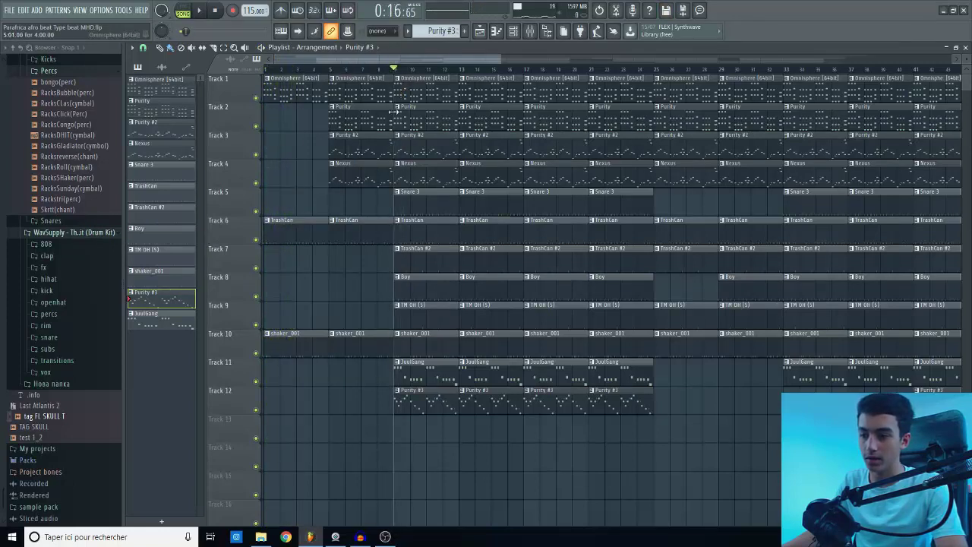
key(space)
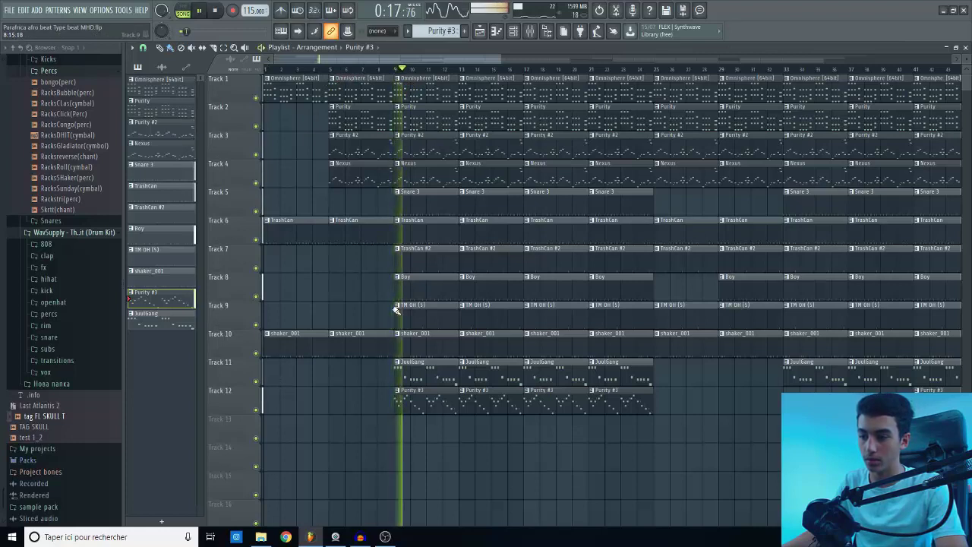
key(space)
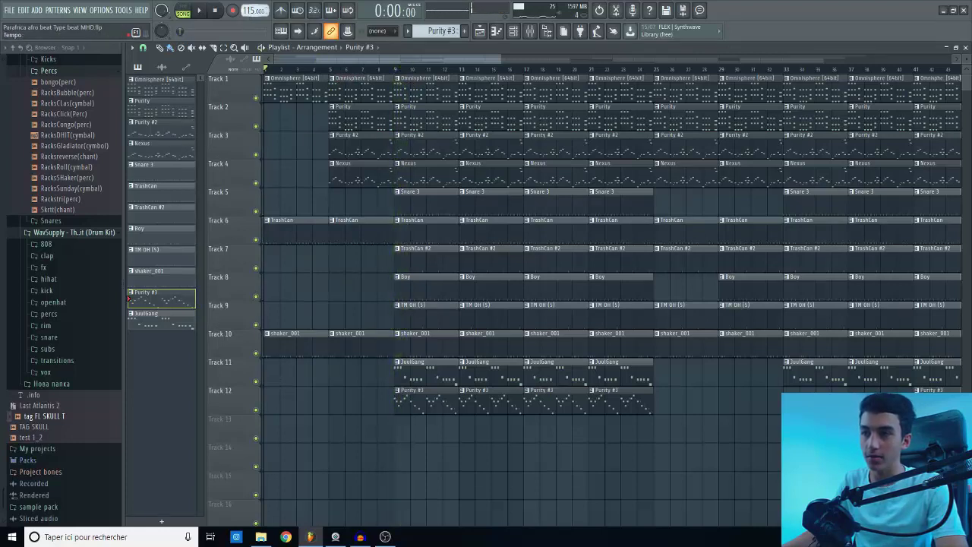
Try a tempo of 150 BPM with all channels restretched and play the arrangement from around bar 9
drag(249, 13, 248, 13)
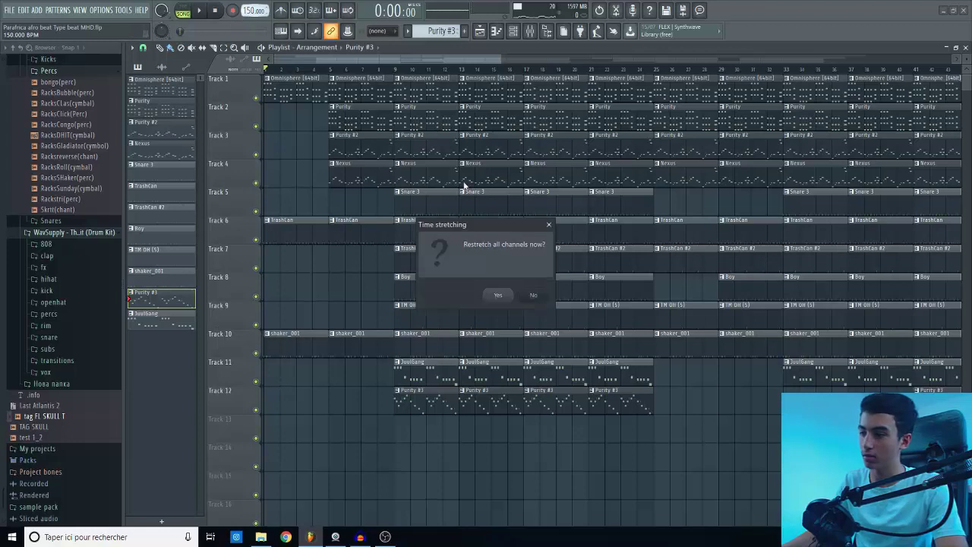
click(498, 294)
click(396, 70)
key(space)
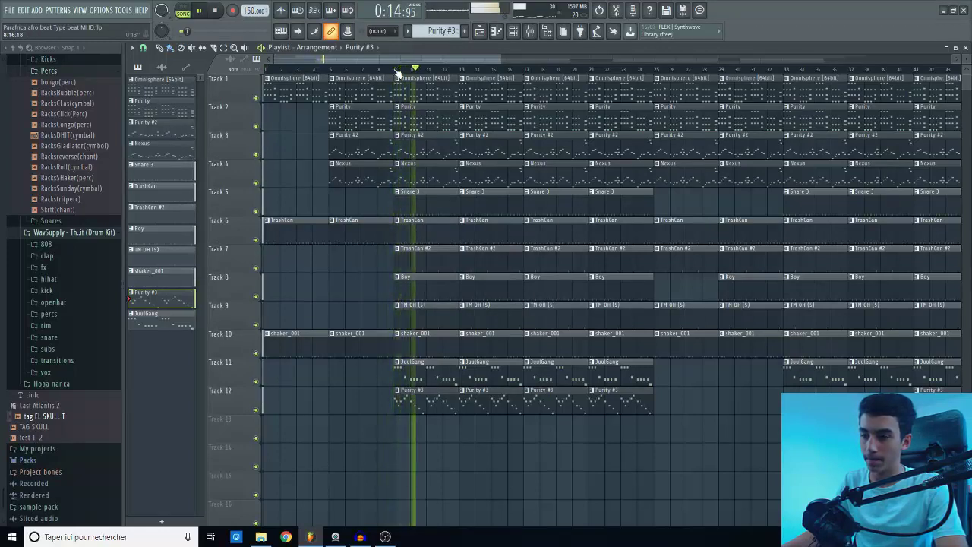
key(space)
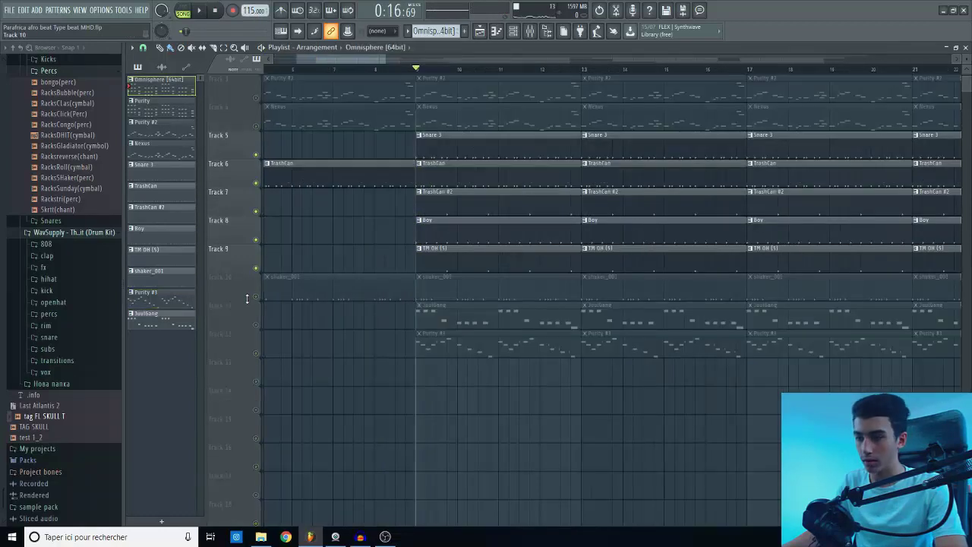
Unmute shaker_001 on Track 10, play the drum tracks from bar 9, and inspect the Boy pattern's notes
click(256, 296)
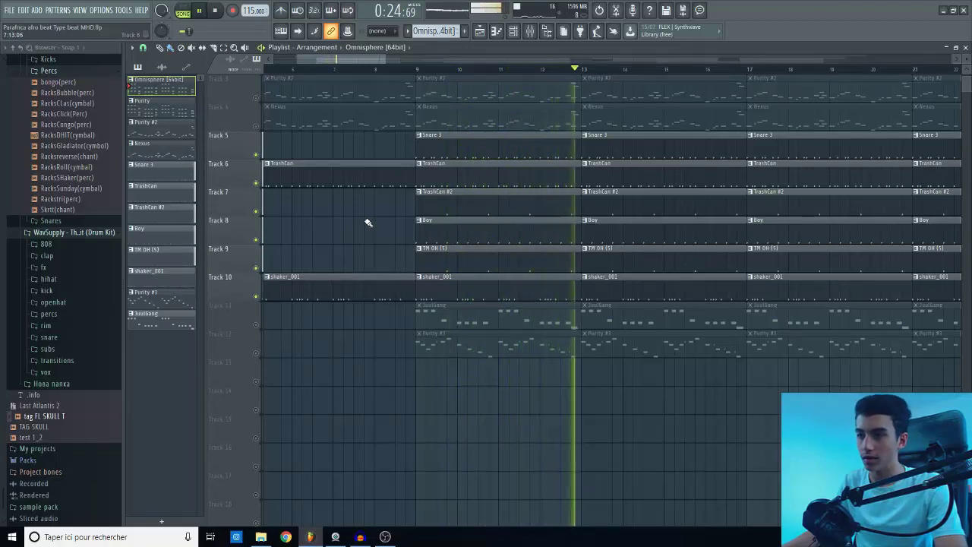
key(space)
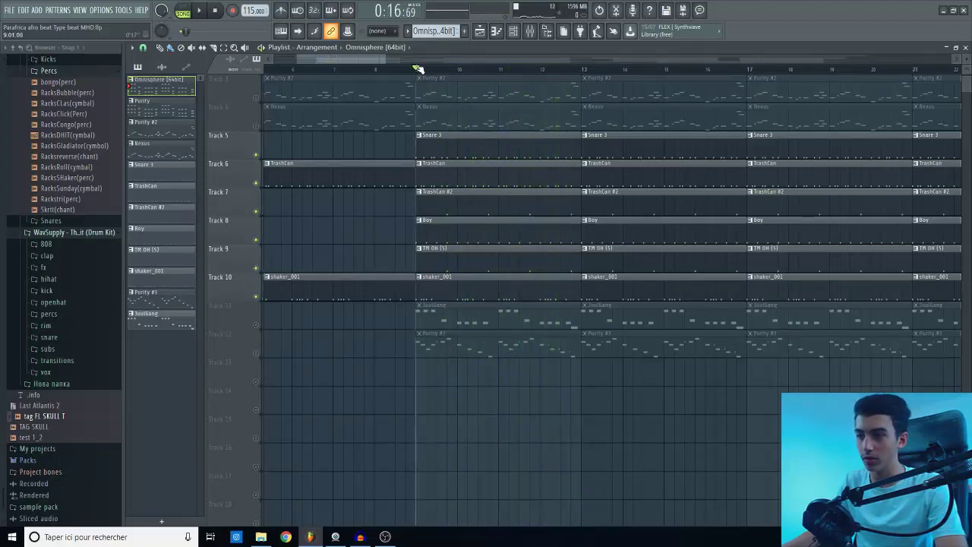
double_click(448, 229)
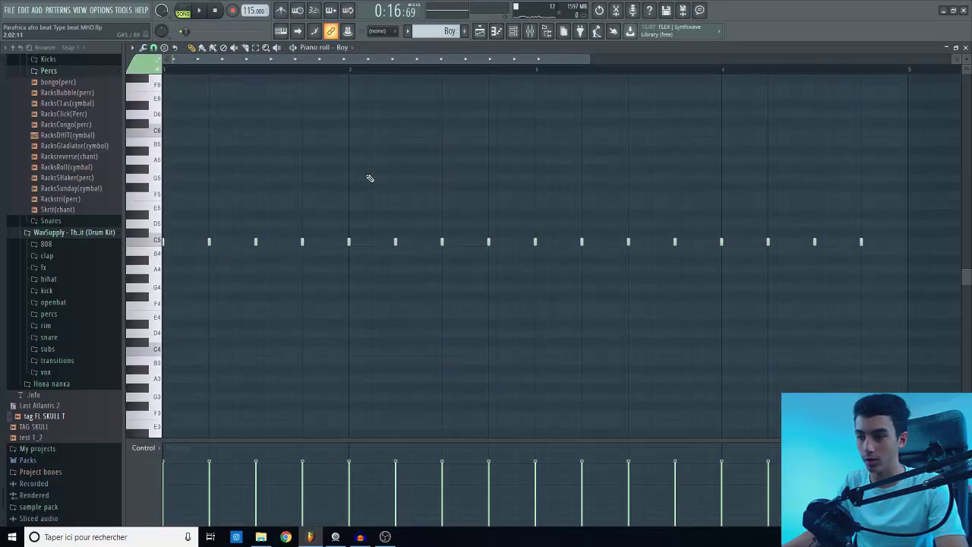
key(space)
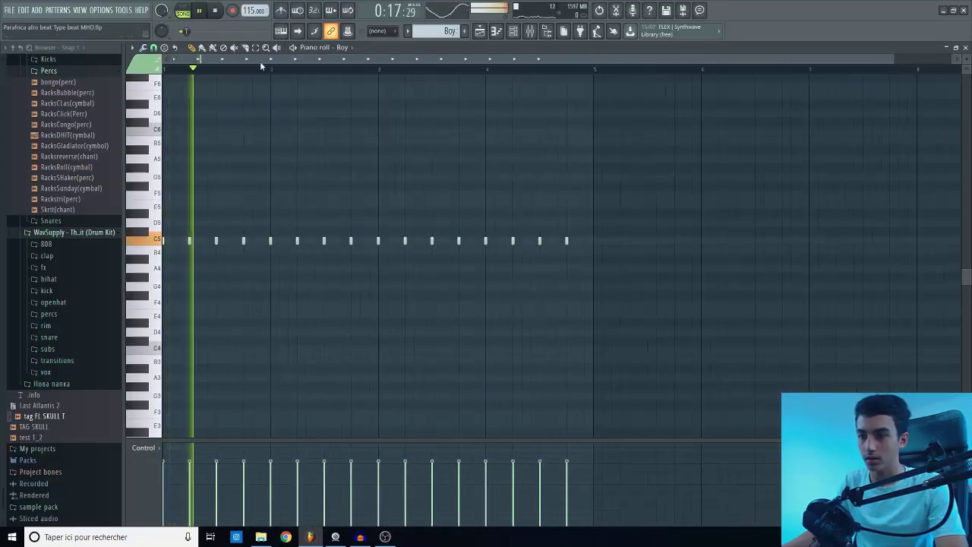
key(space)
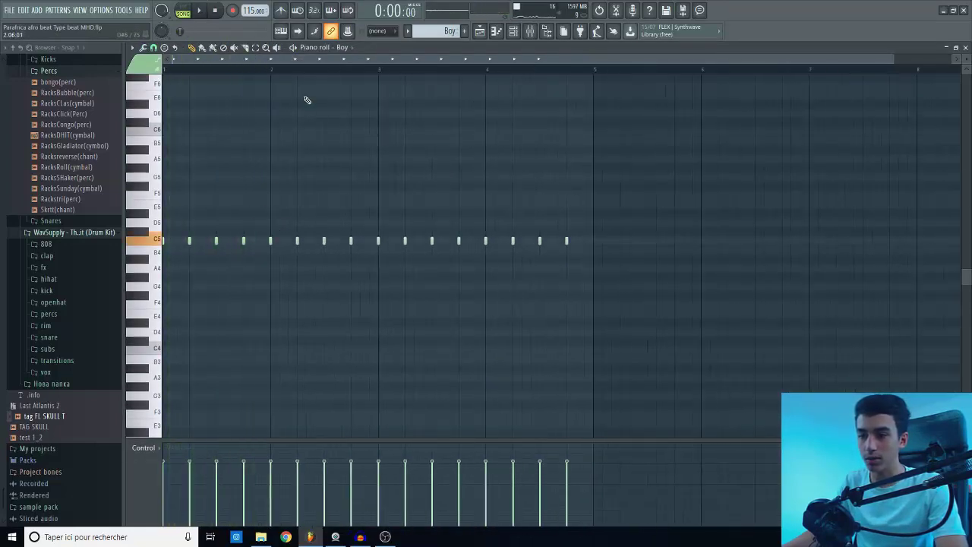
key(F5)
Build up the drums from Snare 3 by unmuting Tracks 6, 7, 9 and 10, and play them from bar 9 without Boy
key(space)
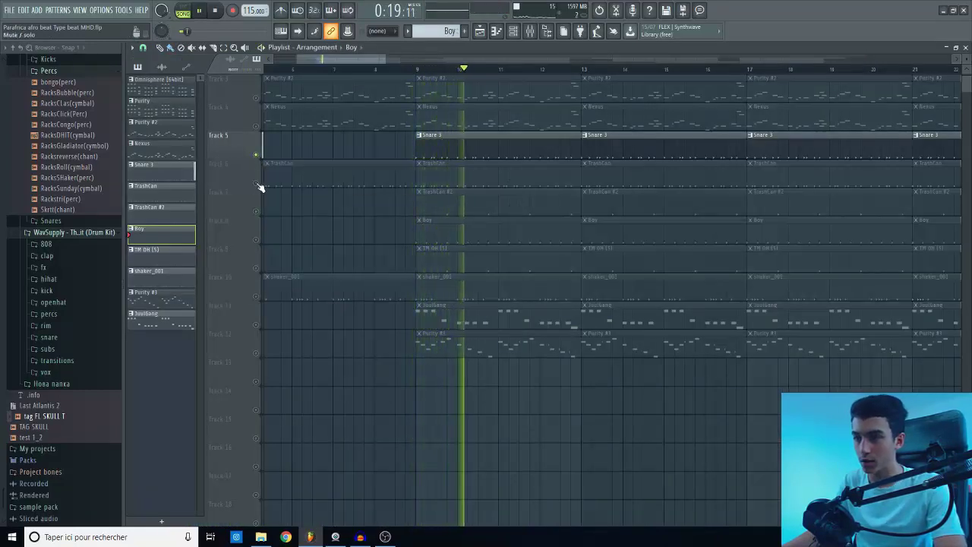
click(255, 183)
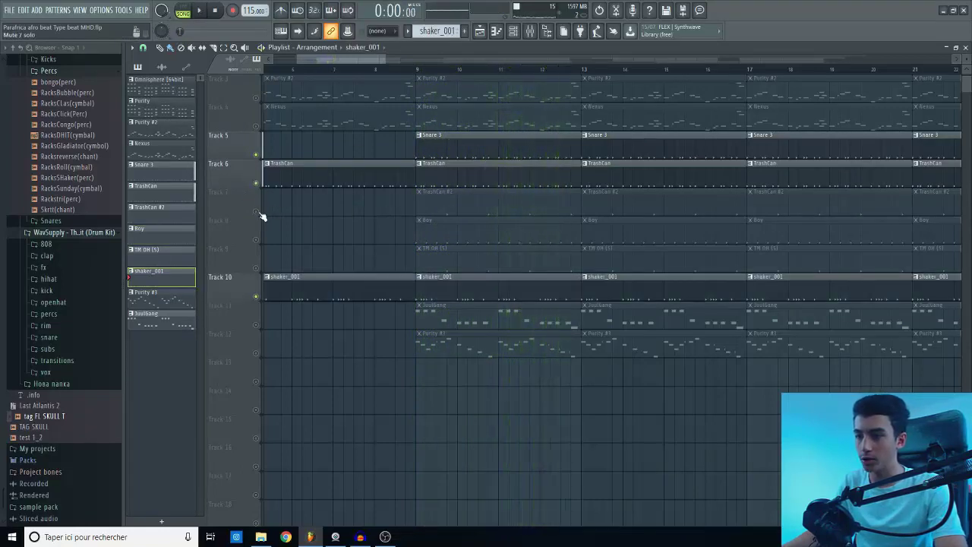
click(257, 211)
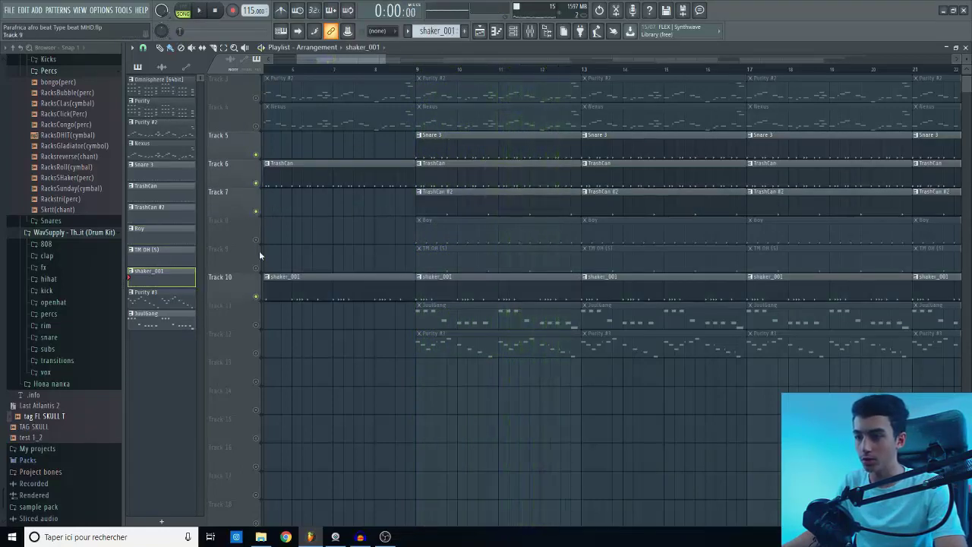
click(256, 268)
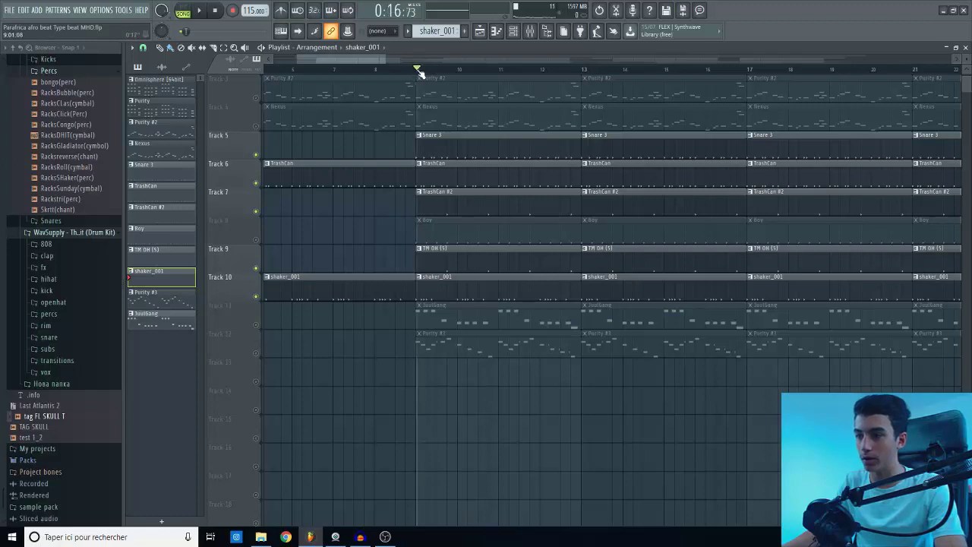
key(space)
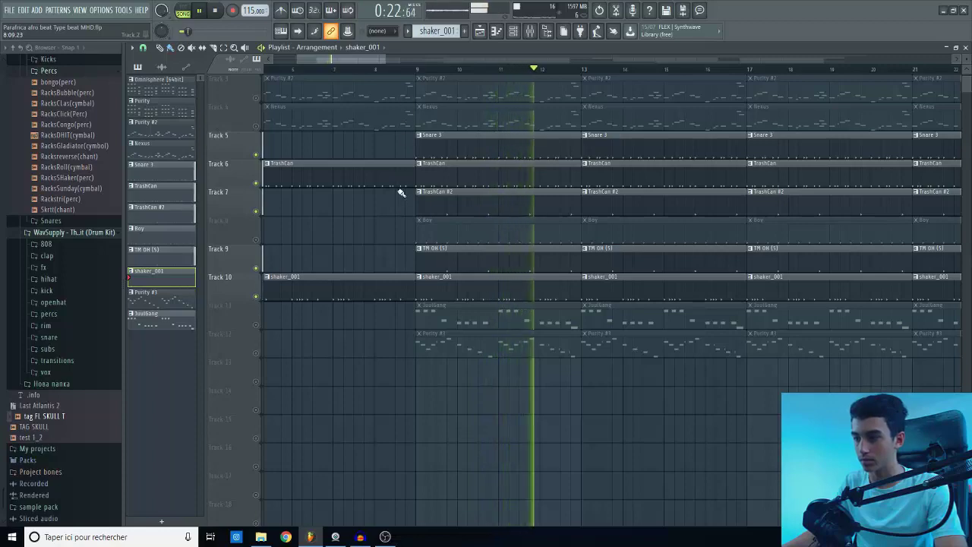
key(space)
scroll(400, 119, up, 2)
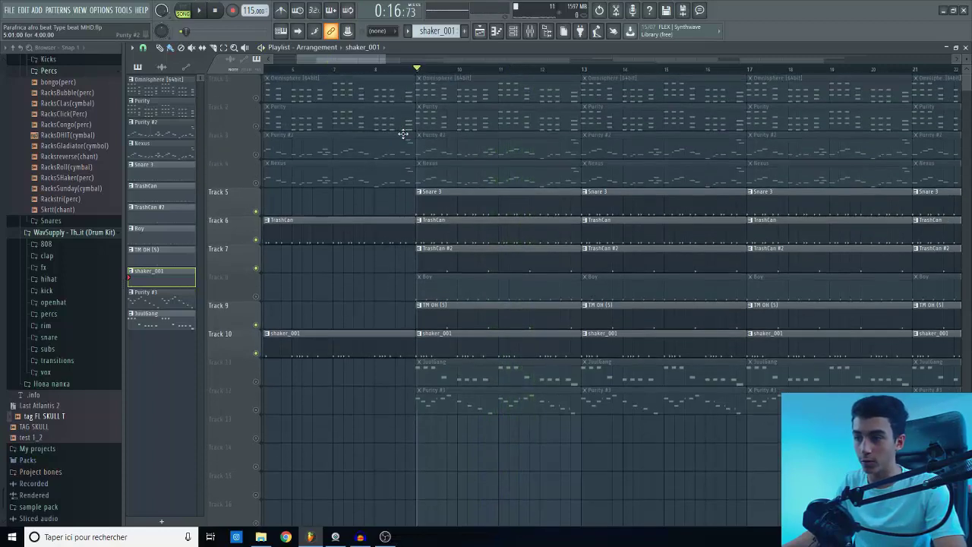
Inspect the Snare 3 pattern's notes from bar 9 and play the pattern with its fourth hit removed
scroll(451, 104, down, 3)
scroll(436, 130, down, 2)
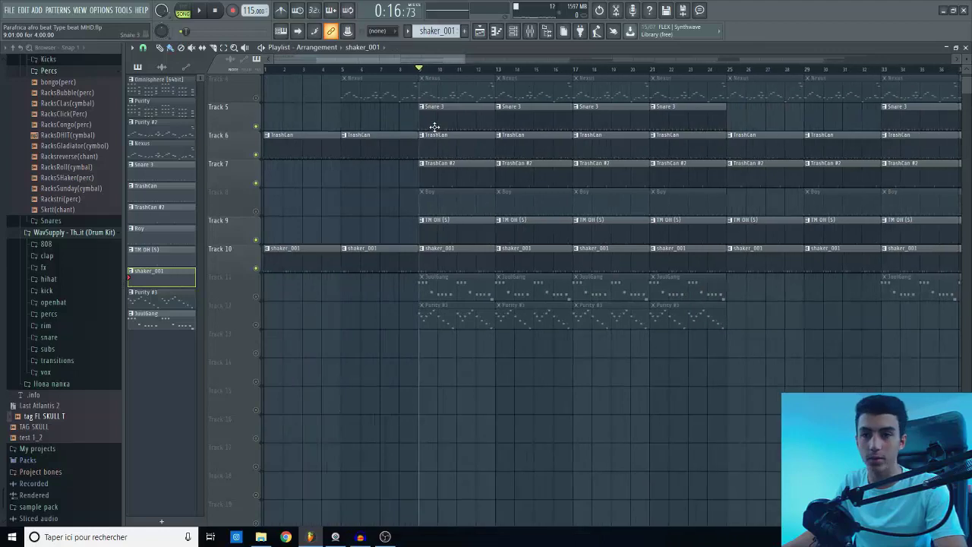
scroll(434, 124, up, 3)
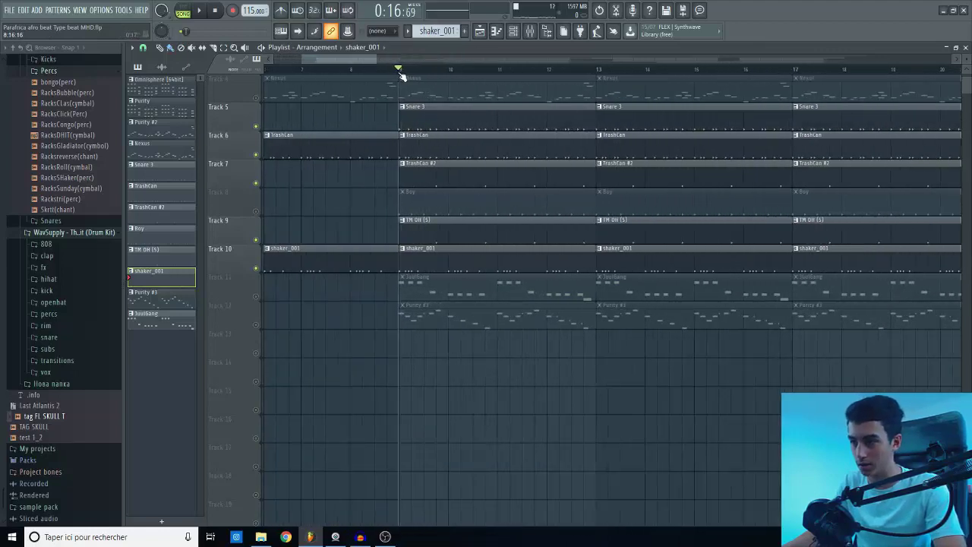
double_click(401, 115)
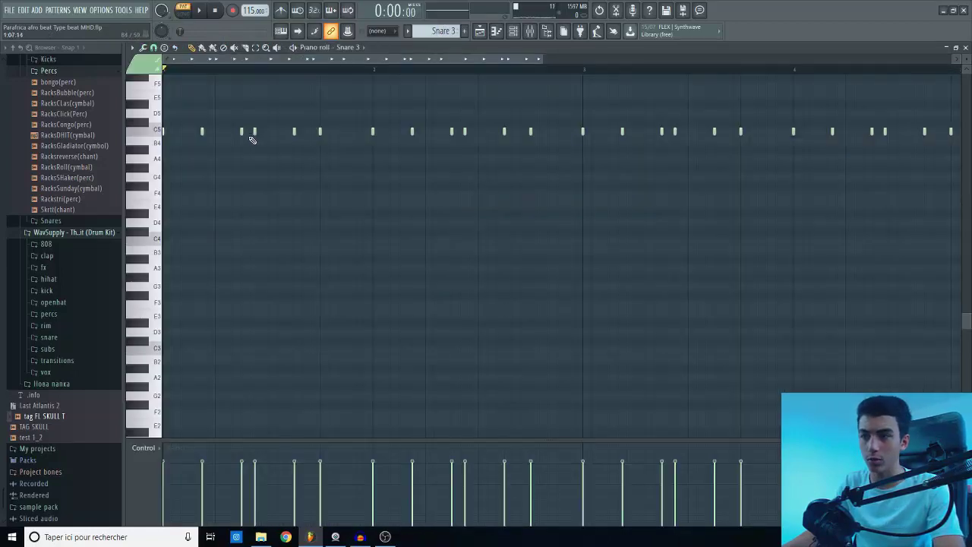
key(space)
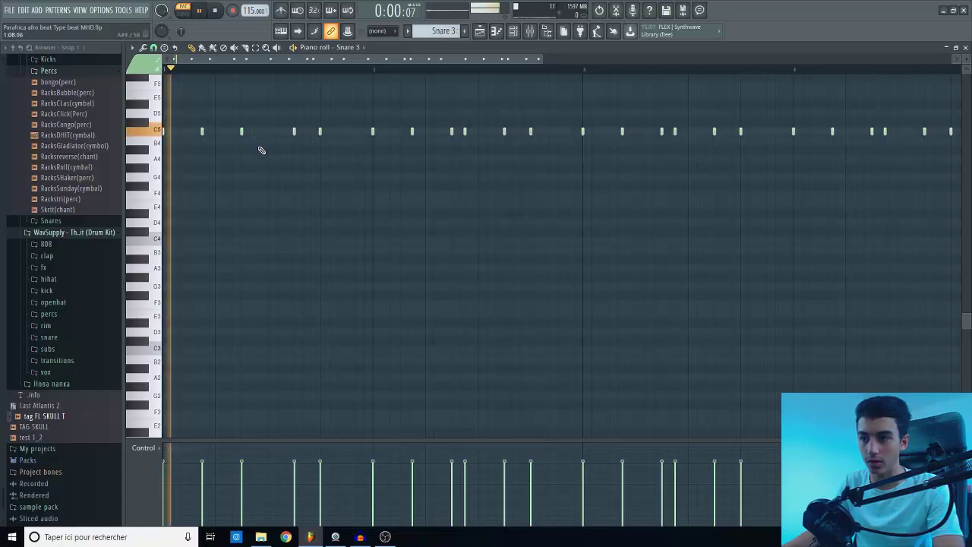
key(space)
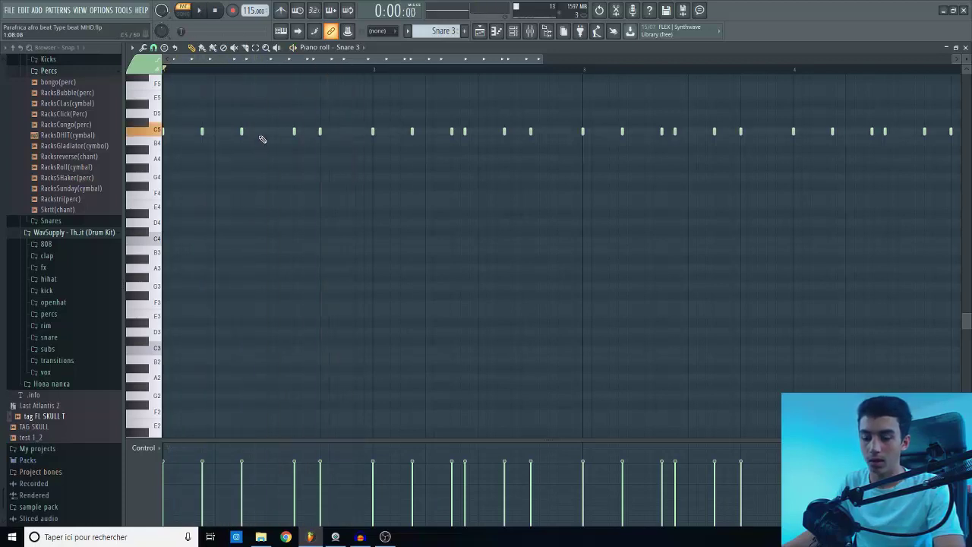
key(space)
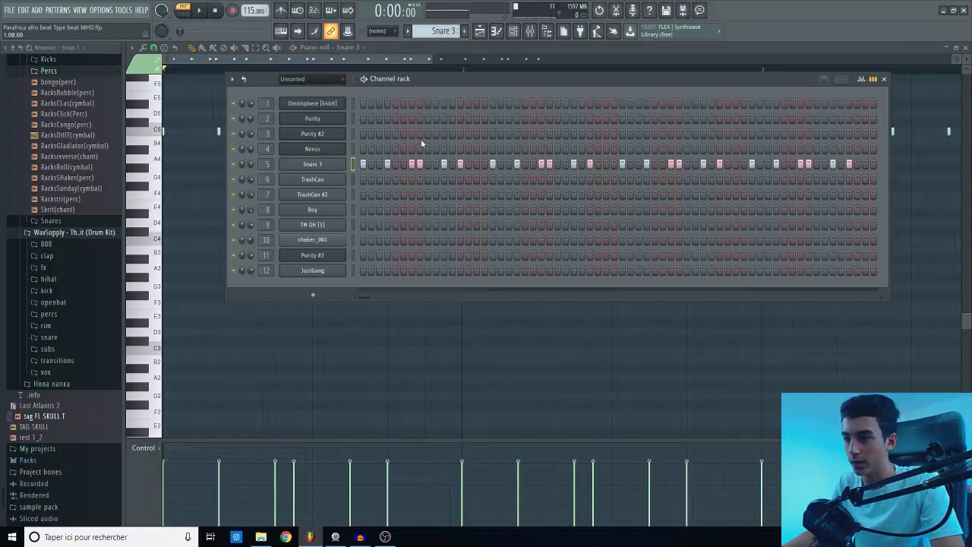
Clear Snare 3's first 17 steps in the channel rack and re-enter hits on steps 1 and 4, playing each stage
click(388, 164)
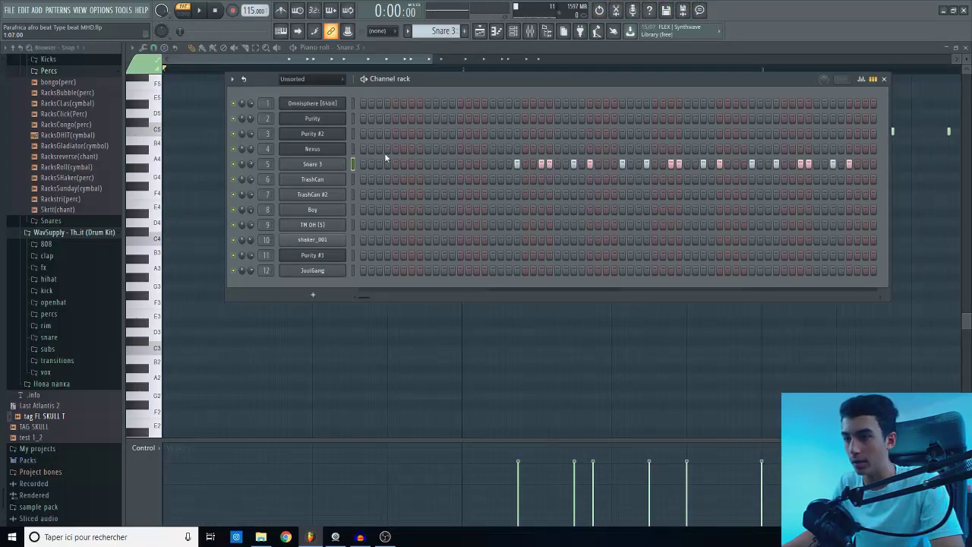
click(363, 164)
key(space)
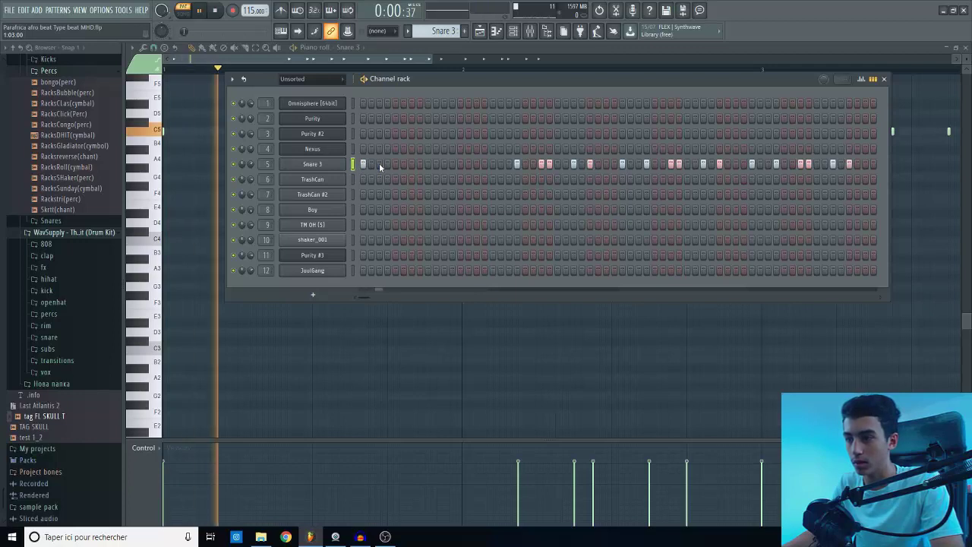
click(387, 164)
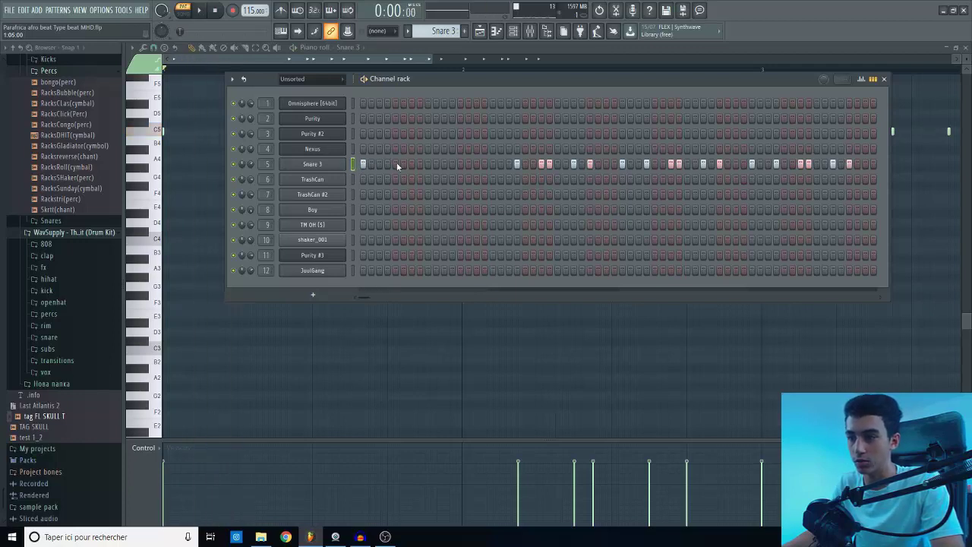
key(space)
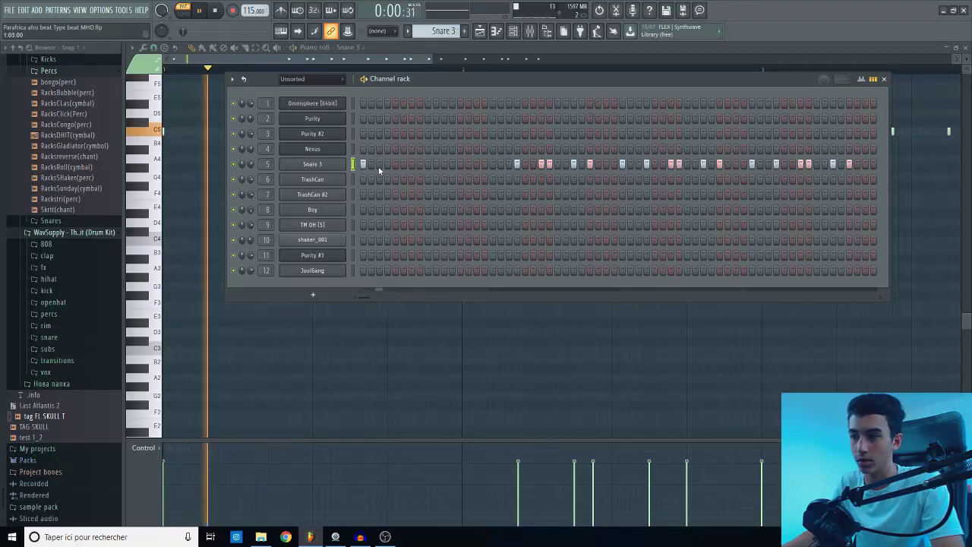
click(387, 164)
key(space)
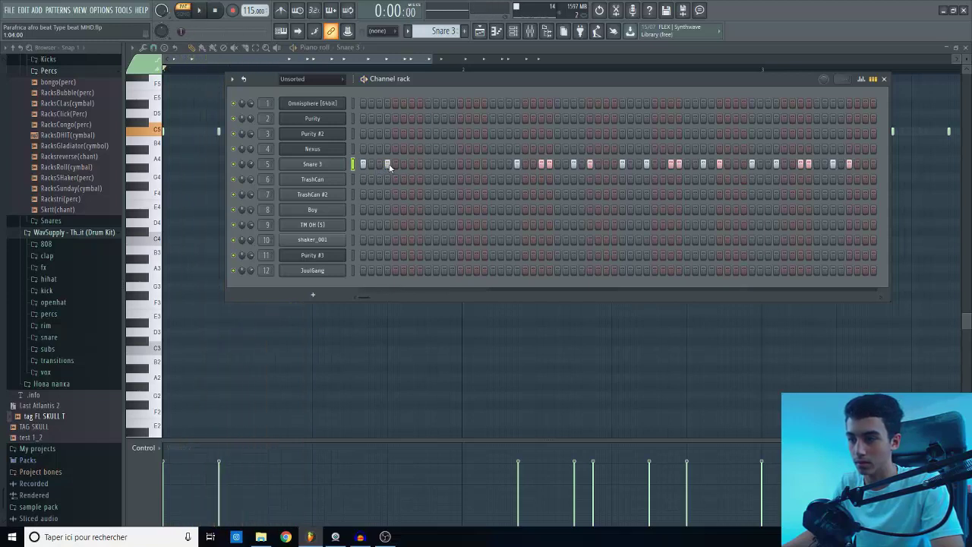
Add Snare 3 hits on steps 7, 11, 13, 17 and 8, playing the pattern as it builds up
key(space)
click(412, 164)
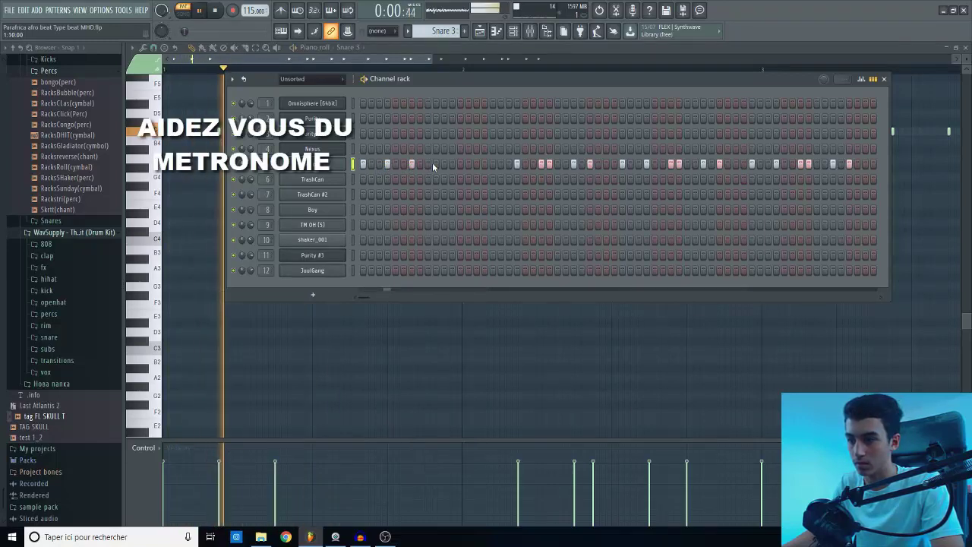
click(445, 164)
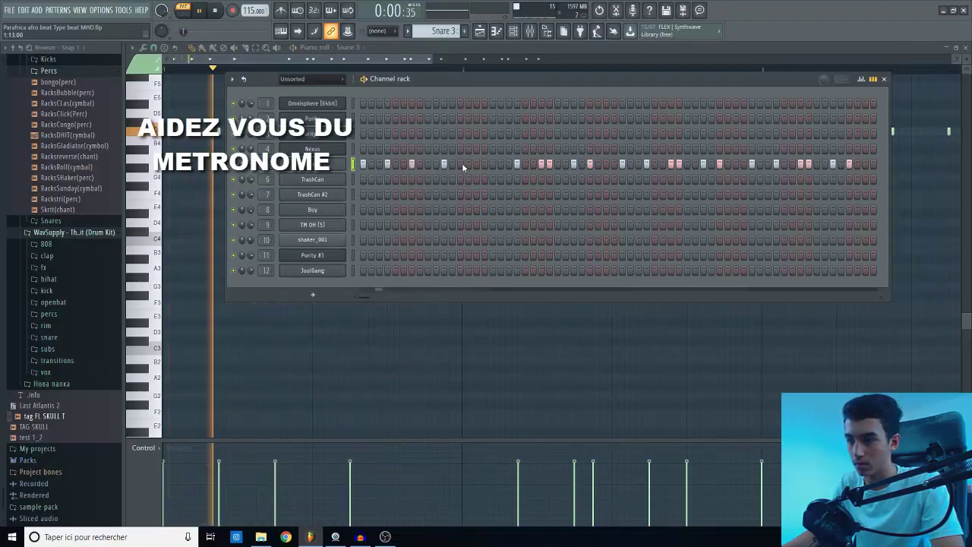
click(461, 164)
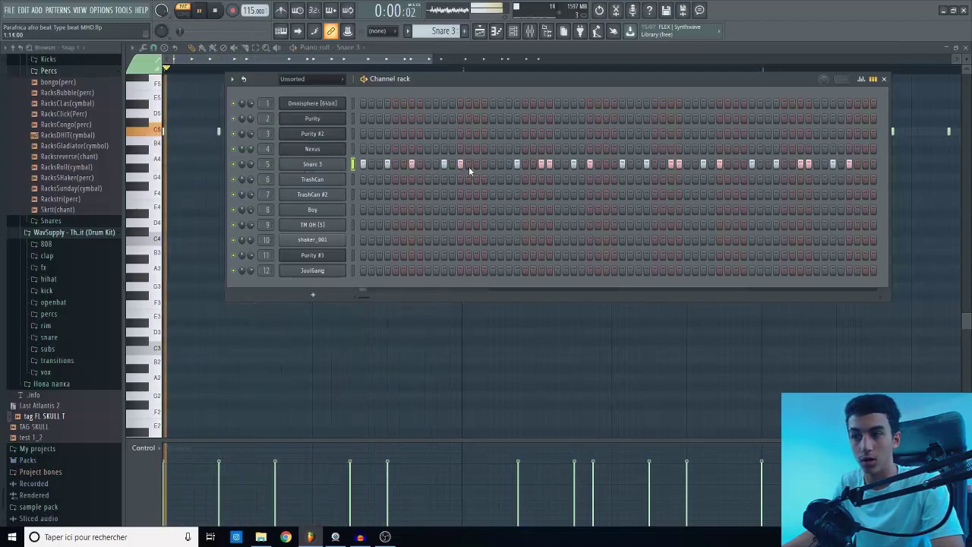
click(493, 164)
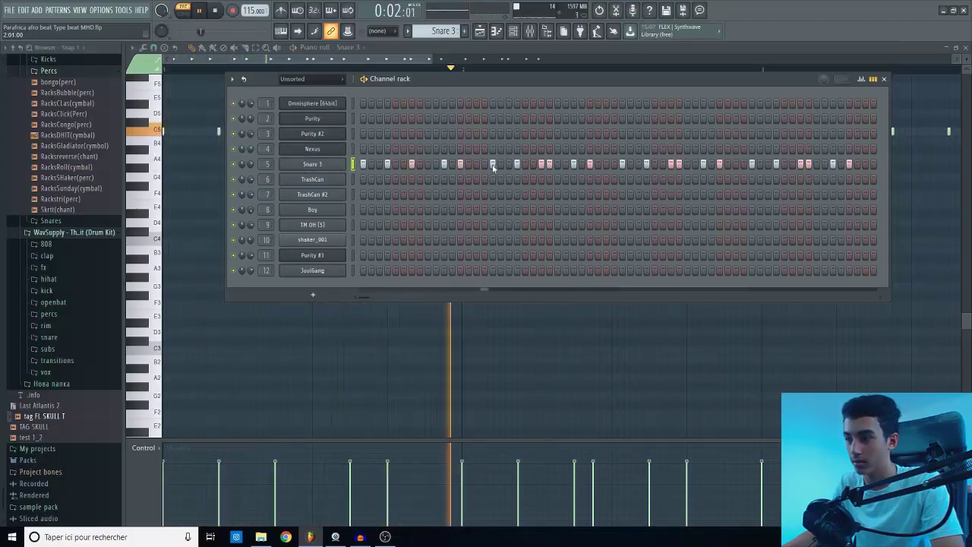
click(420, 165)
key(space)
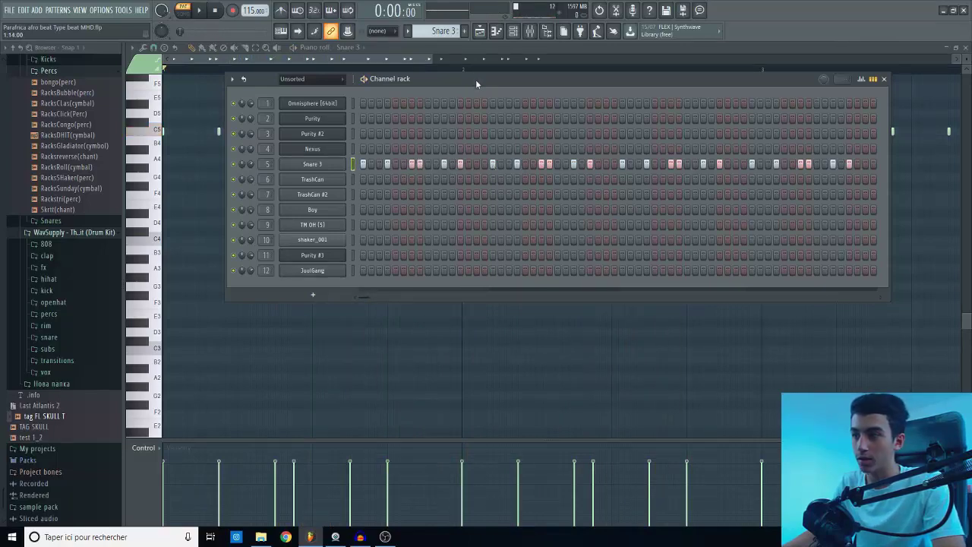
Unmute every track in the playlist and play the full arrangement from around bar 9
click(479, 31)
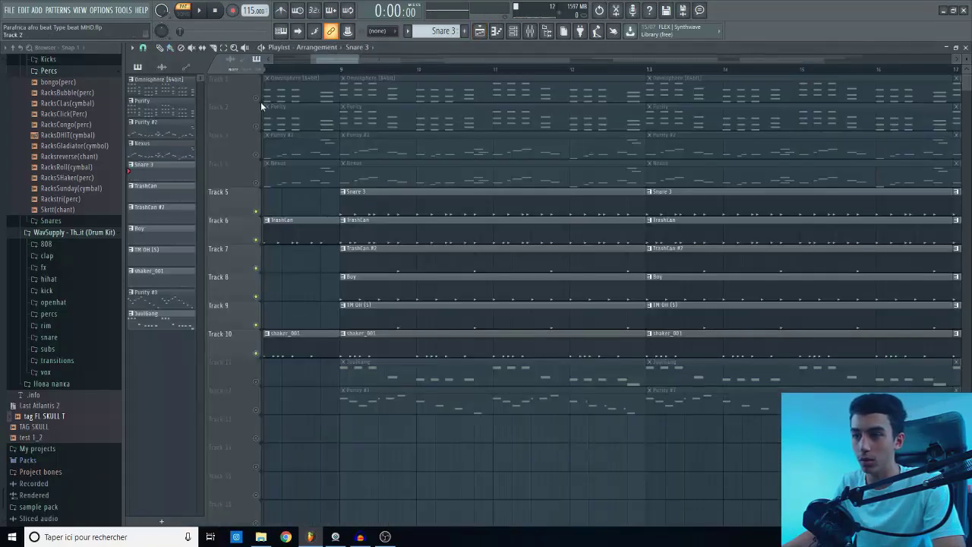
key(space)
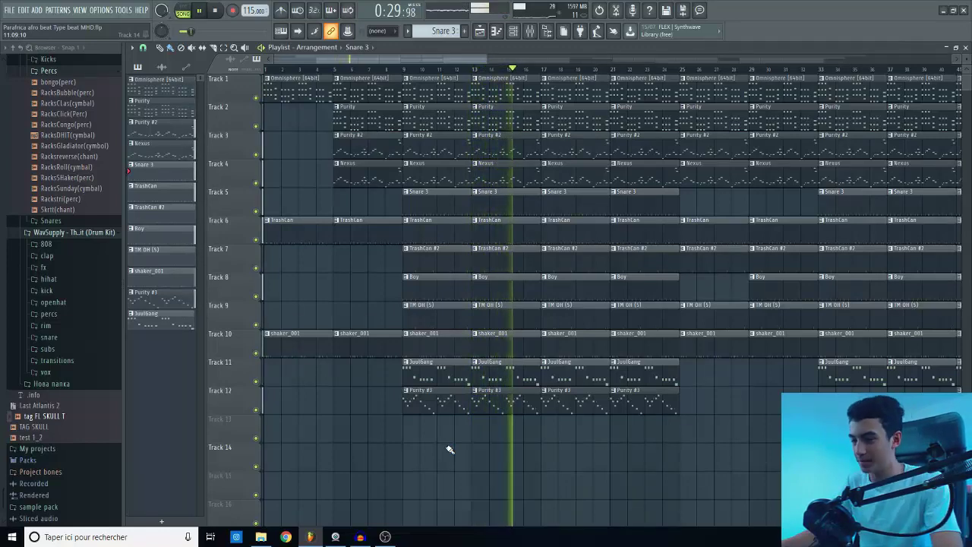
scroll(499, 326, down, 3)
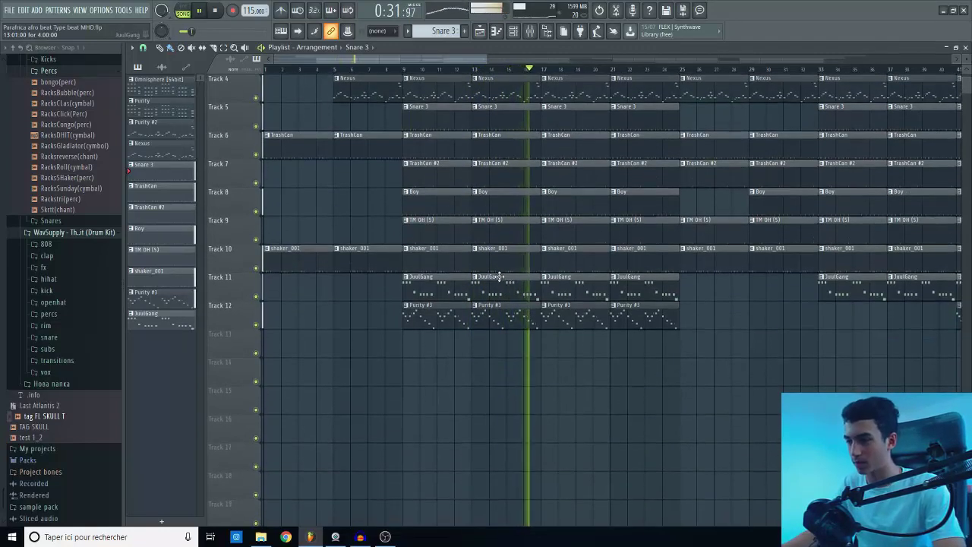
key(space)
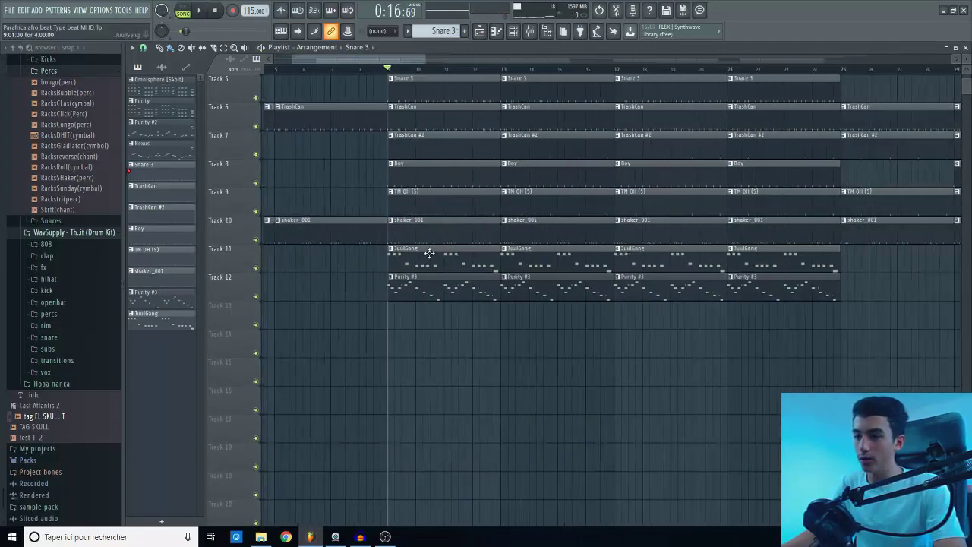
Open the Omnisphere chord pattern and raise the G4 notes of bar 1 and the F4 notes of bar 2 by an octave
scroll(414, 247, down, 3)
scroll(433, 197, up, 4)
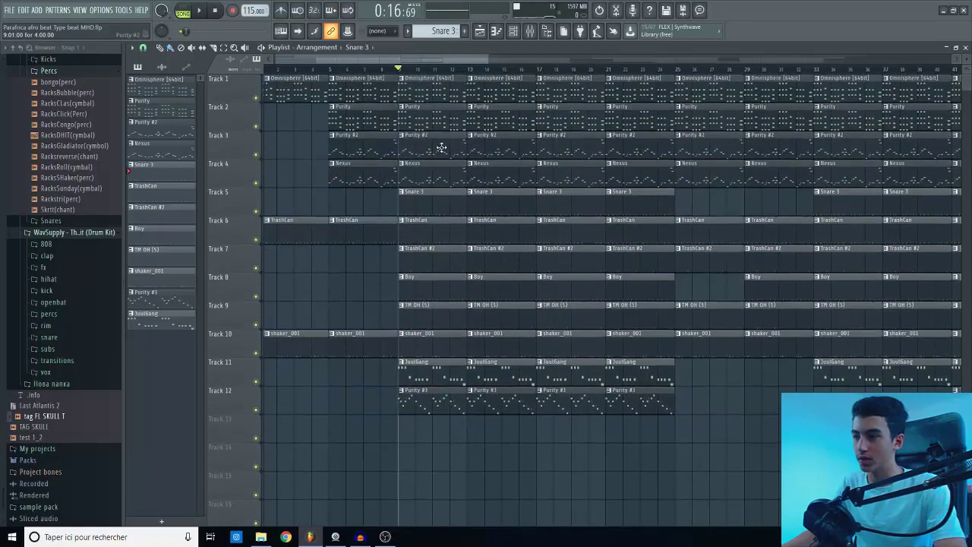
double_click(429, 90)
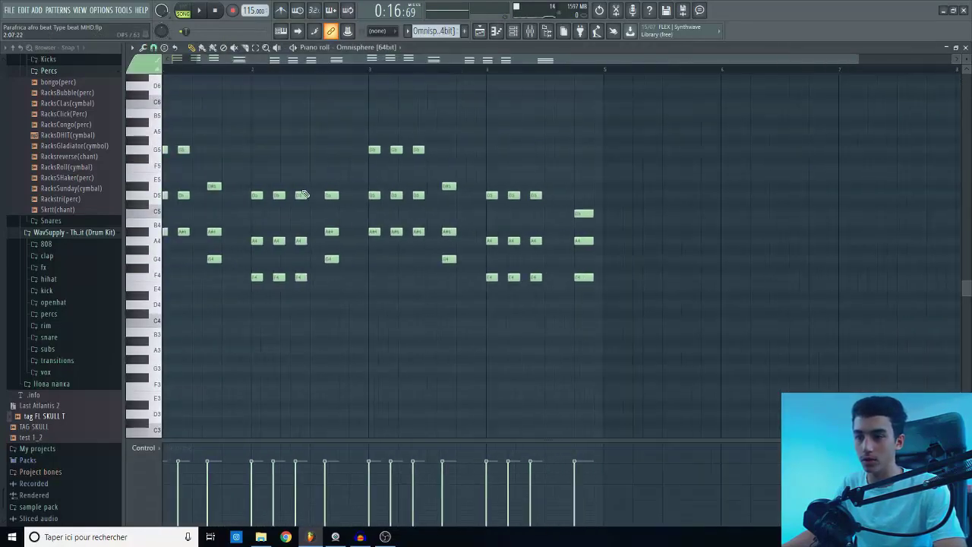
scroll(297, 75, down, 1)
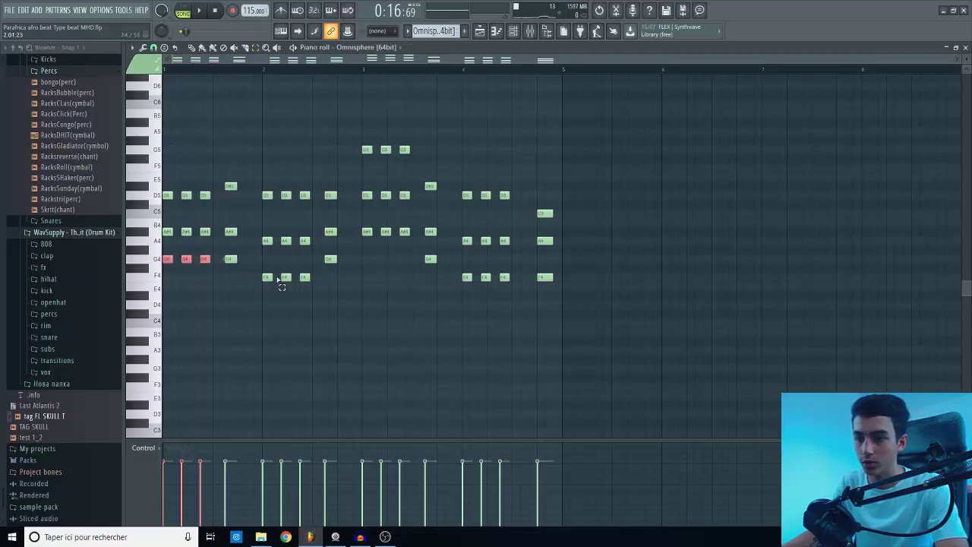
drag(269, 261, 140, 286)
key(ctrl+Up)
key(space)
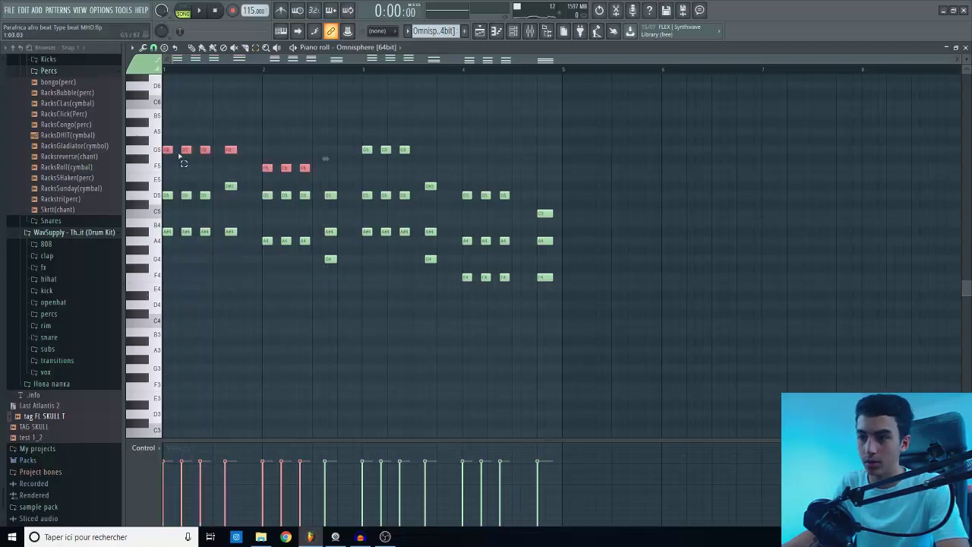
Switch to the JuulGang pattern and examine its notes in the piano roll
click(513, 31)
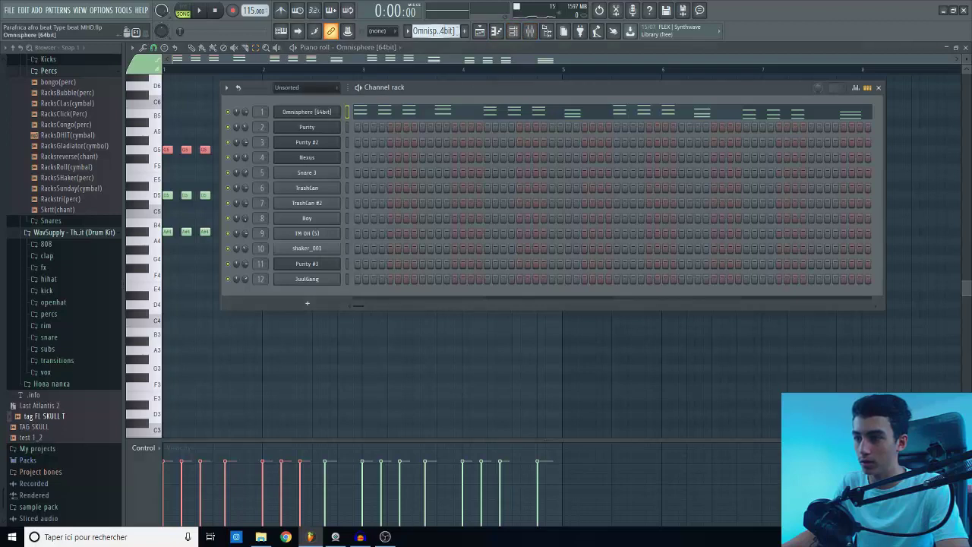
drag(439, 32, 438, 46)
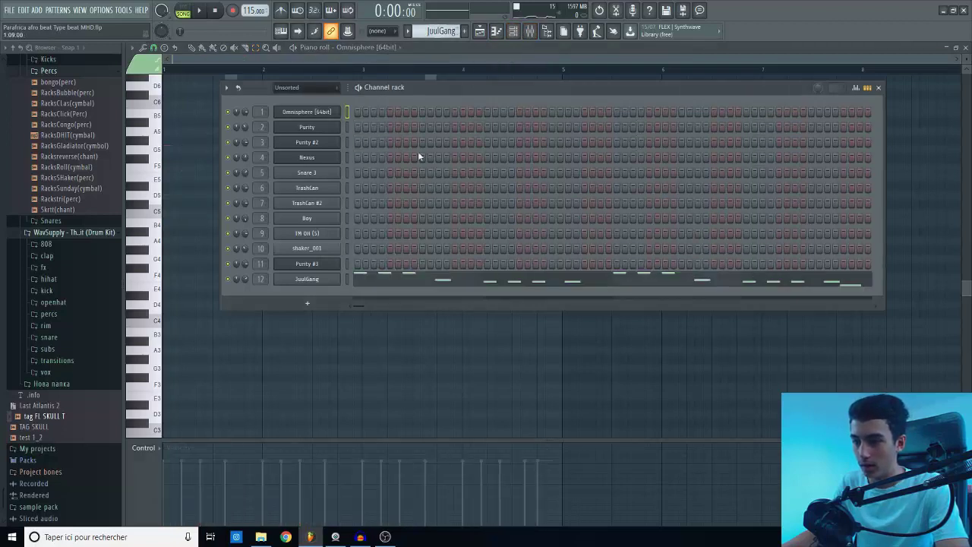
click(416, 279)
scroll(358, 212, up, 3)
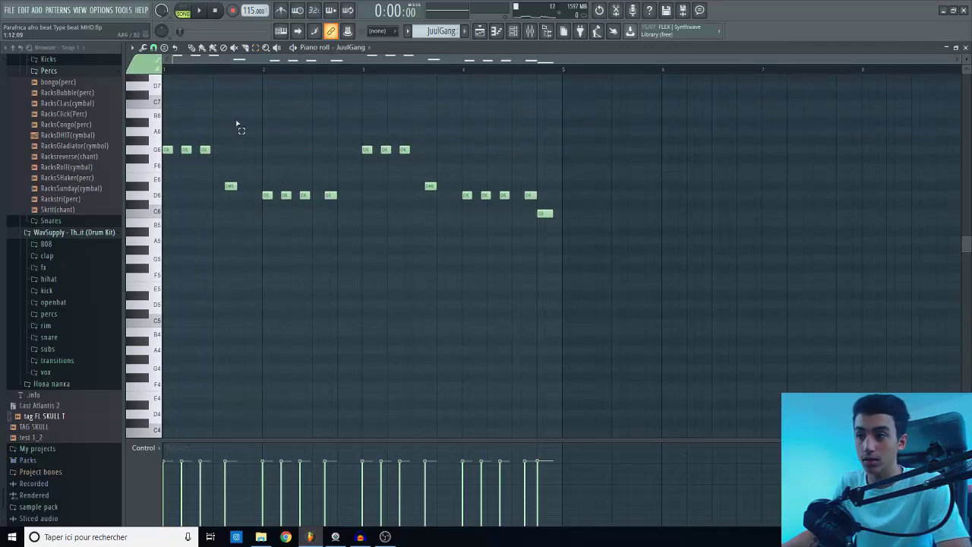
Solo JuulGang on Track 11, add Boy on Track 8 during playback from bar 9, and view JuulGang's notes
click(514, 35)
click(480, 33)
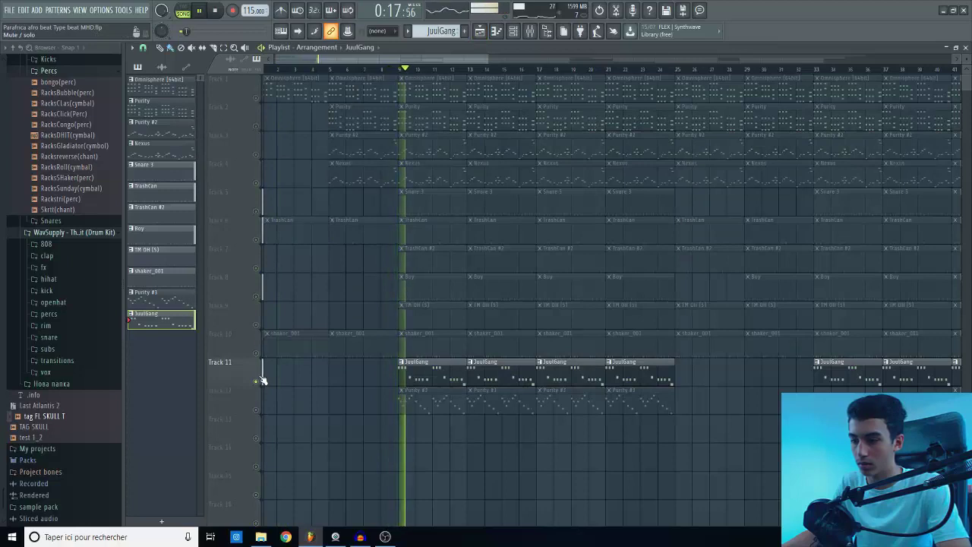
click(256, 297)
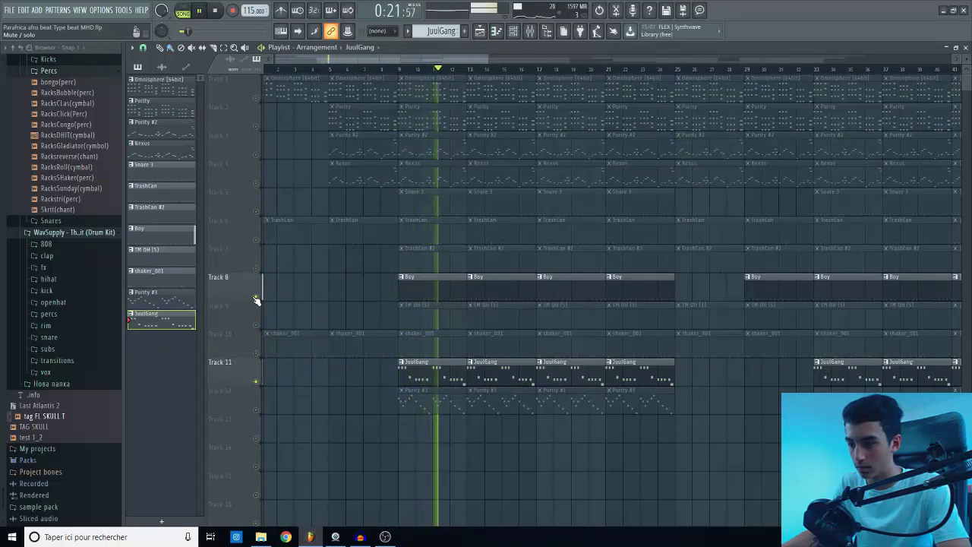
double_click(474, 382)
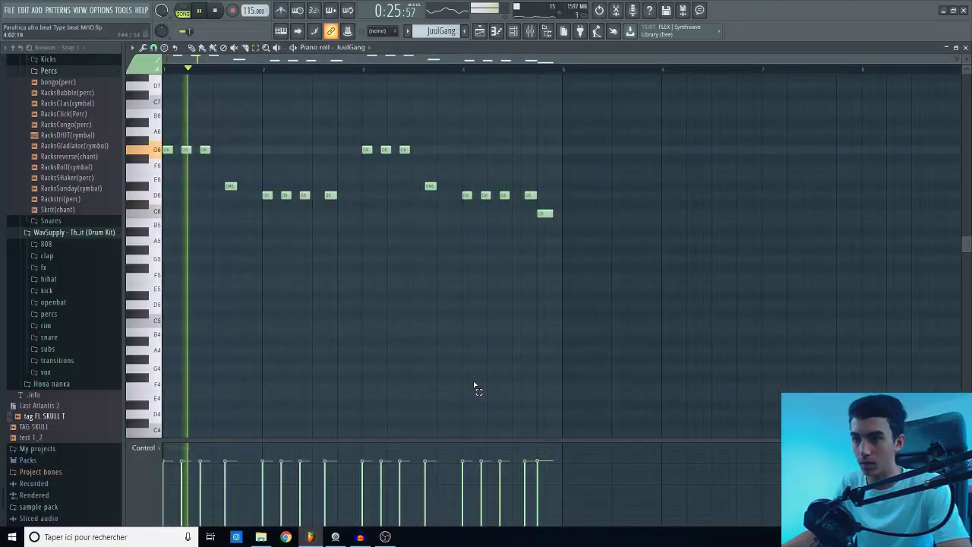
Return to the playlist, stop playback and unmute all tracks
click(514, 31)
click(480, 31)
key(space)
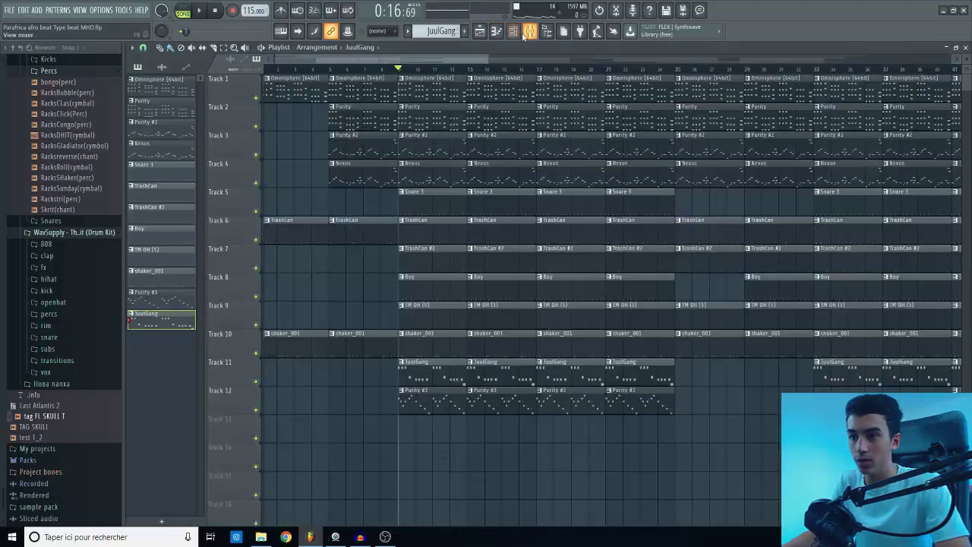
Select the Omnisphere channel in the mixer and solo it while the arrangement plays
click(523, 34)
click(213, 67)
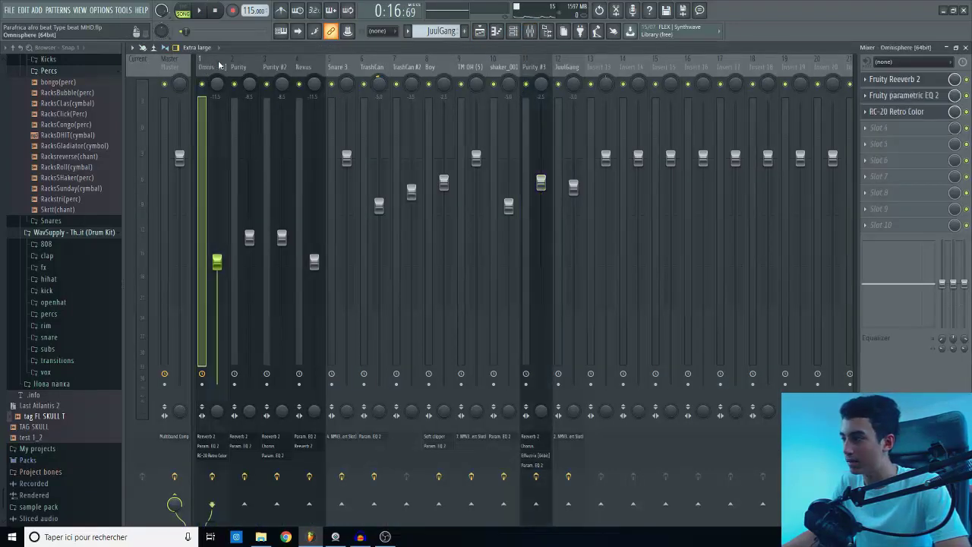
key(space)
right_click(202, 84)
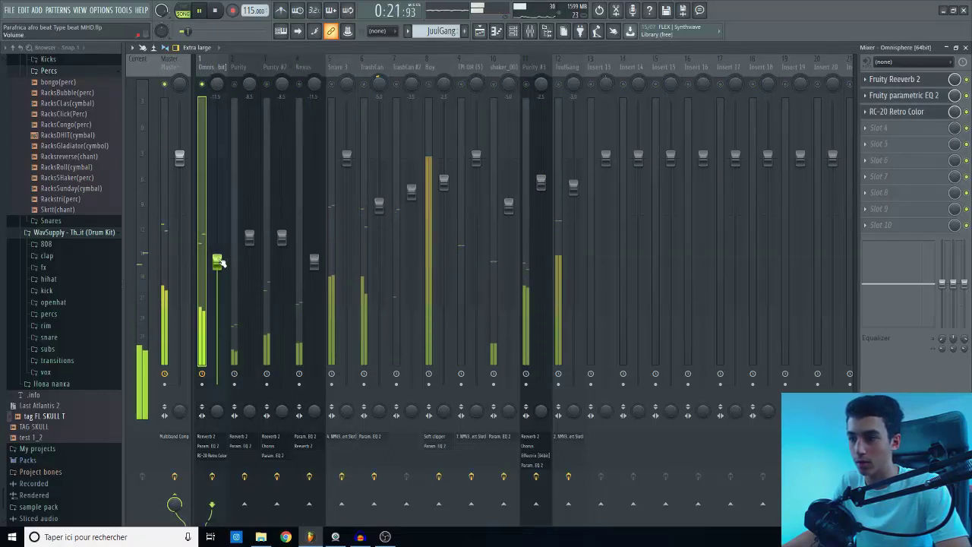
Open Omnisphere's Fruity parametric EQ 2 and examine its band 3 and band 4 cuts, playing the arrangement from the start
click(904, 96)
key(space)
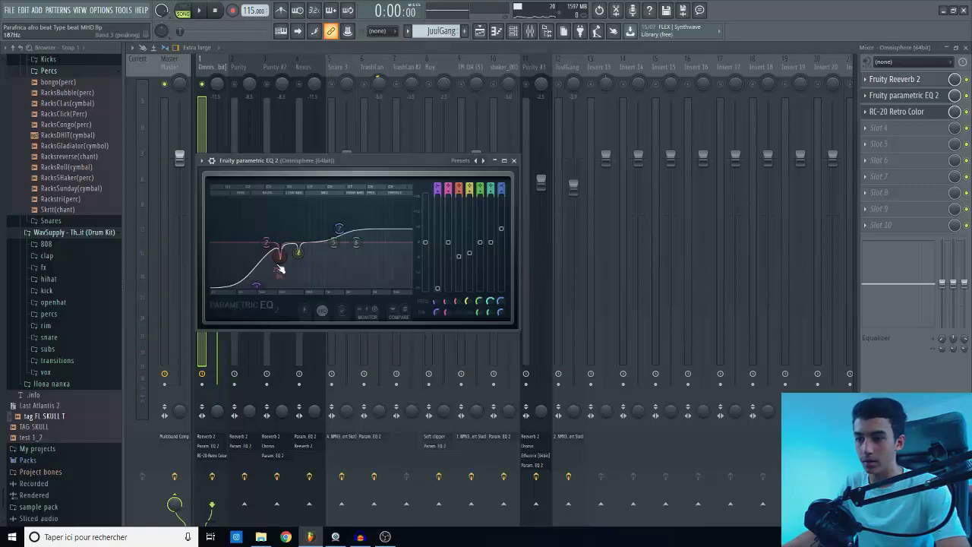
mouse_move(301, 257)
mouse_down()
mouse_move(299, 210)
mouse_move(298, 252)
mouse_up()
key(space)
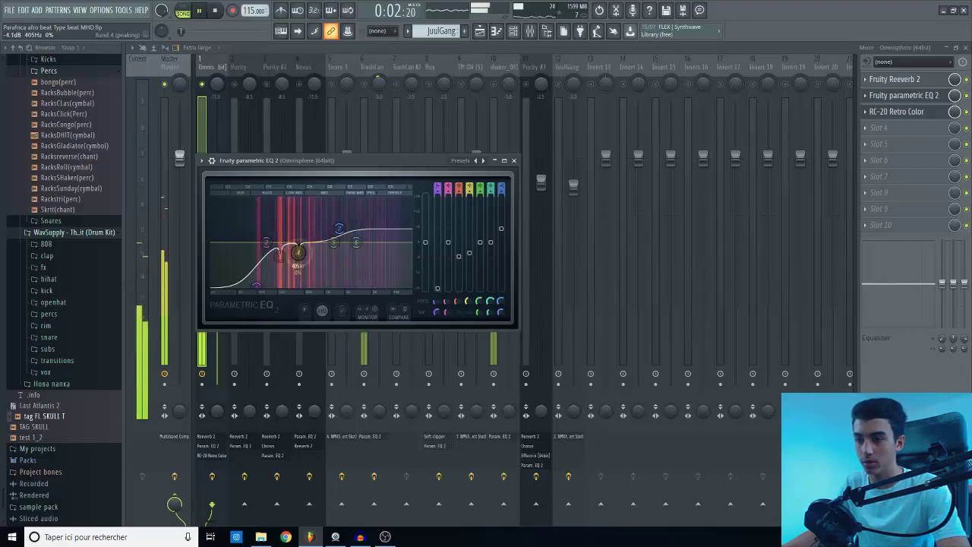
Stop playback and boost band 5 of Omnisphere's Fruity parametric EQ 2 to about 7.9 dB near 850 Hz
key(space)
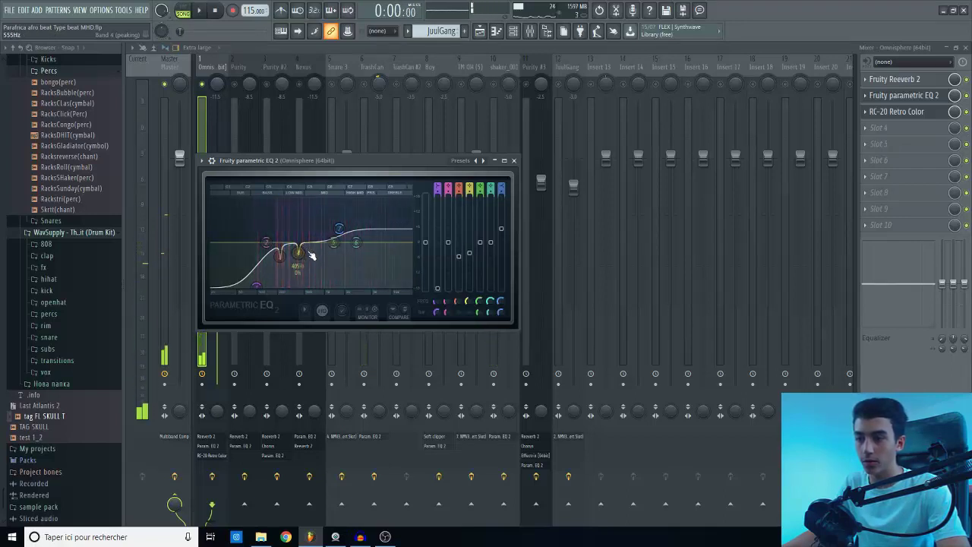
drag(339, 231, 321, 221)
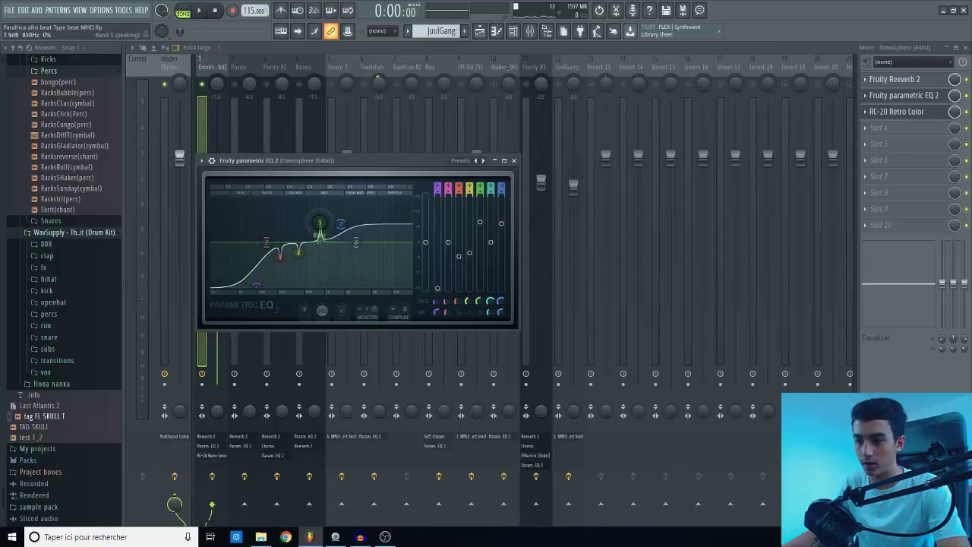
Review the effect slots of the TrashCan, TrashCan #2 and Boy channels in the mixer
click(383, 67)
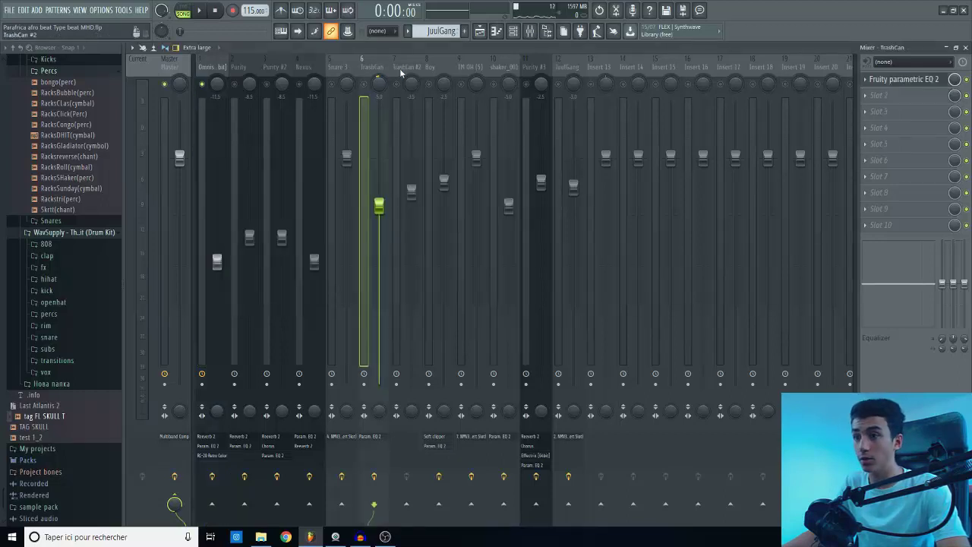
click(398, 72)
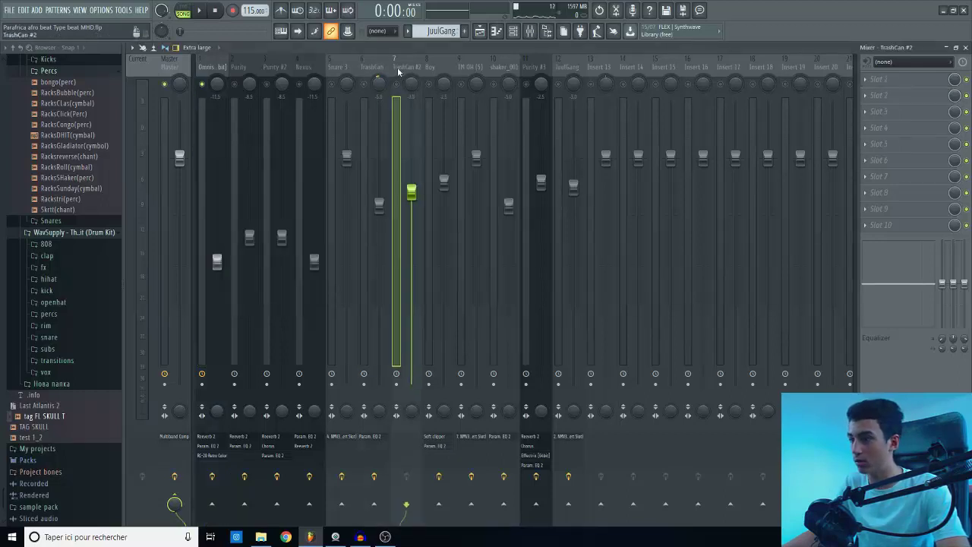
click(435, 67)
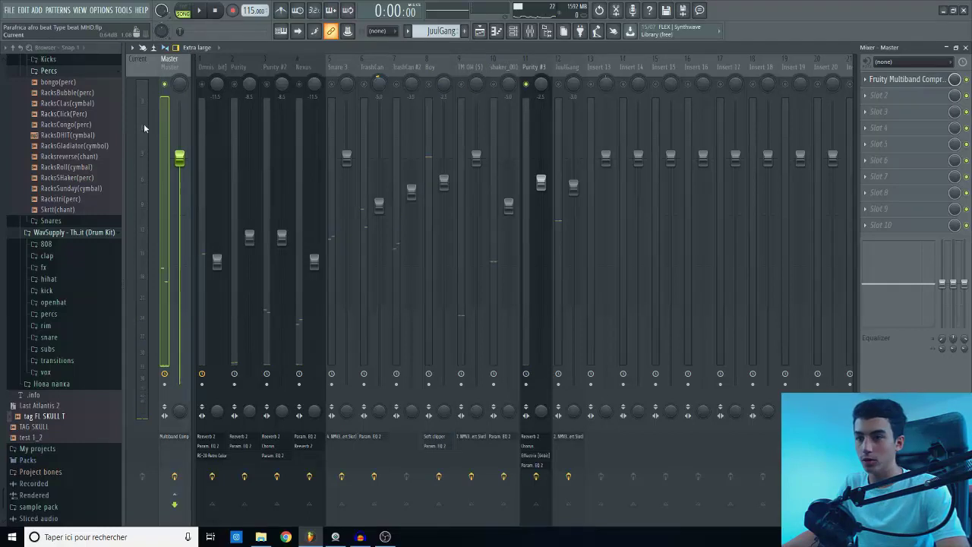
Open the Fruity Multiband Compressor on the Master channel and examine its low, mid and high band settings
click(889, 79)
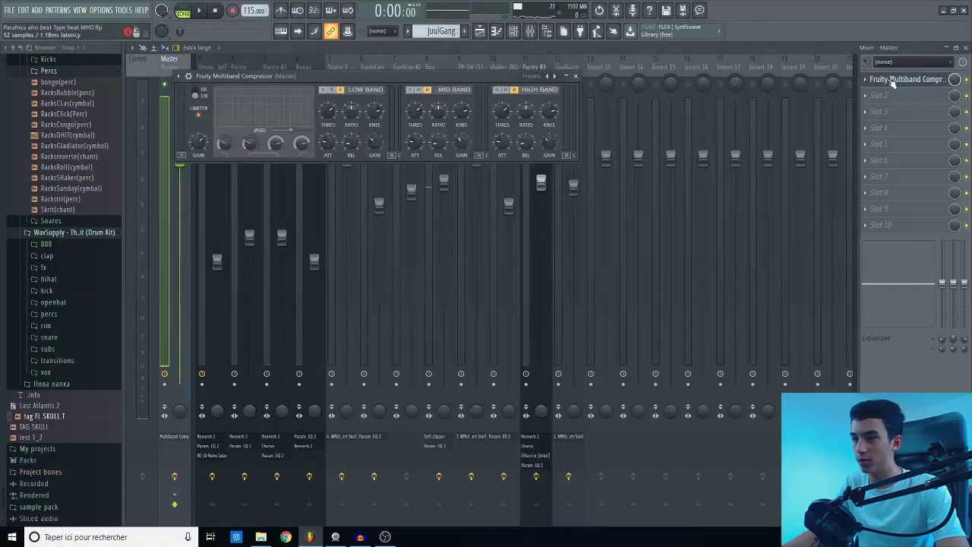
drag(371, 73, 413, 69)
click(606, 80)
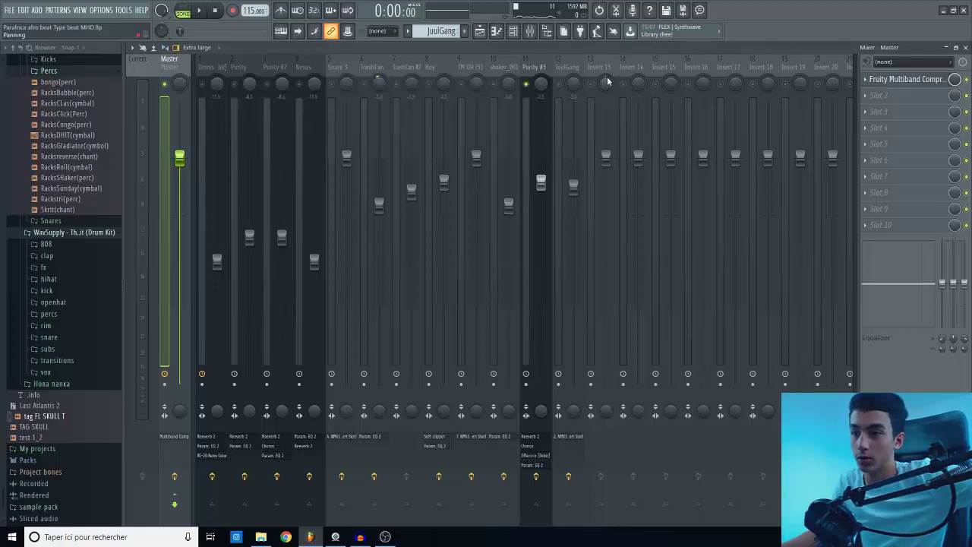
click(904, 80)
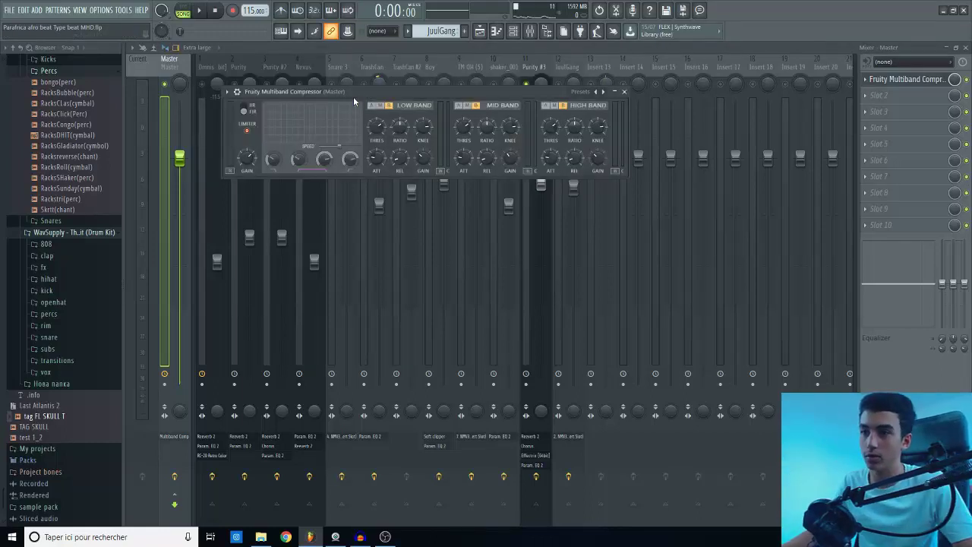
Play the arrangement and compare the master sound by bypassing and re-enabling the Fruity Multiband Compressor
key(space)
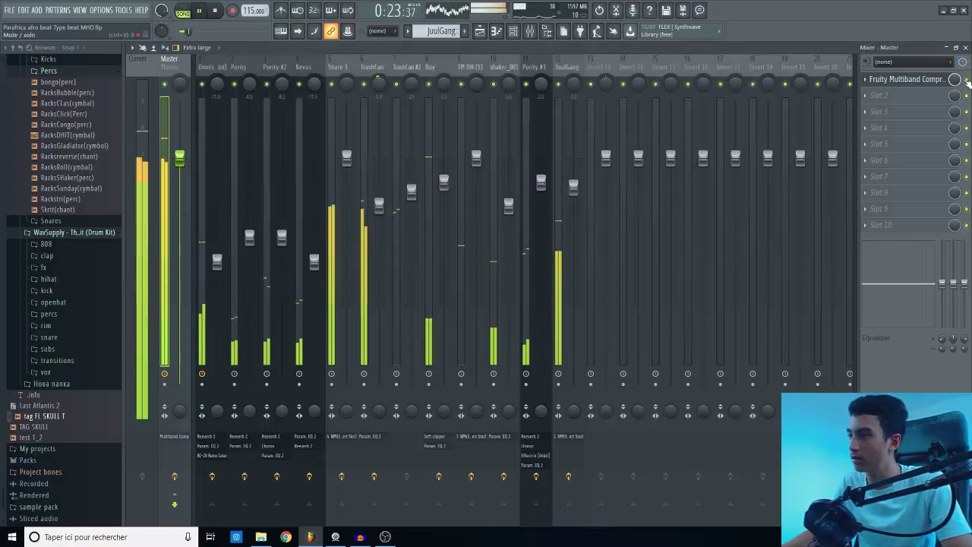
click(967, 79)
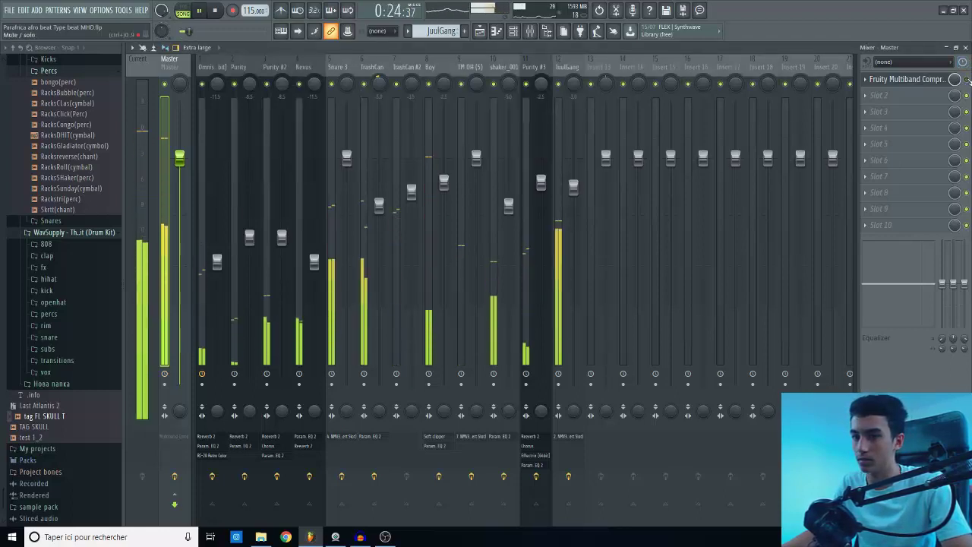
click(966, 80)
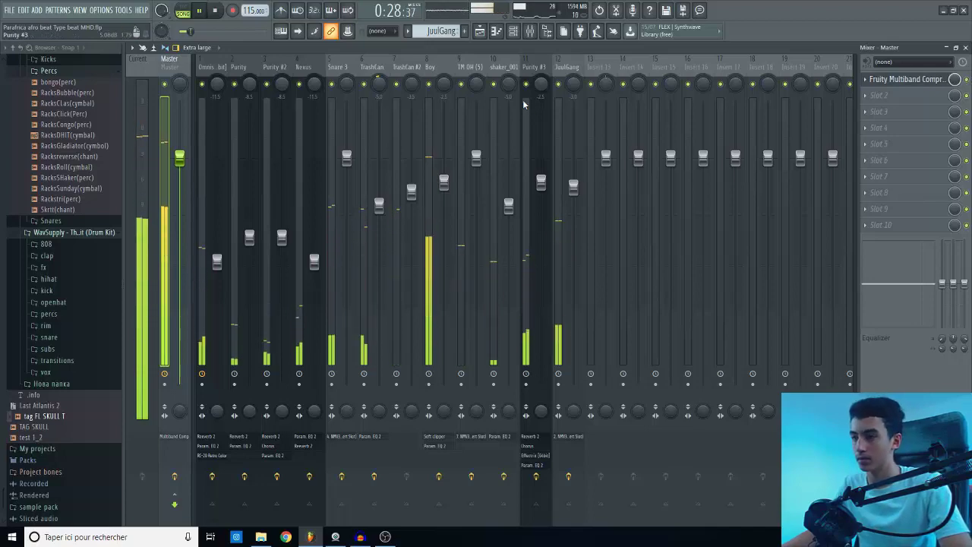
Check the playback position in the playlist and the master output level in the mixer while the beat plays
click(479, 30)
drag(458, 60, 462, 60)
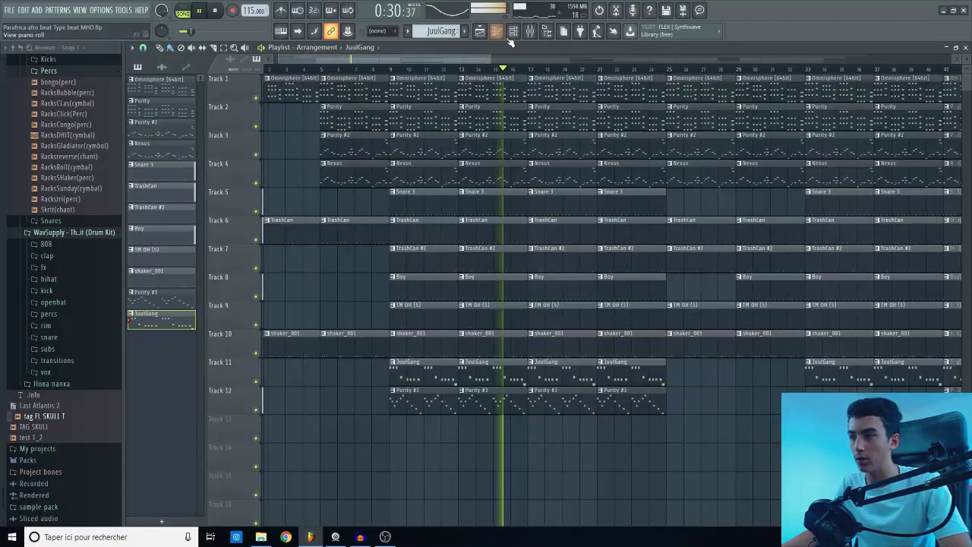
click(513, 32)
click(530, 31)
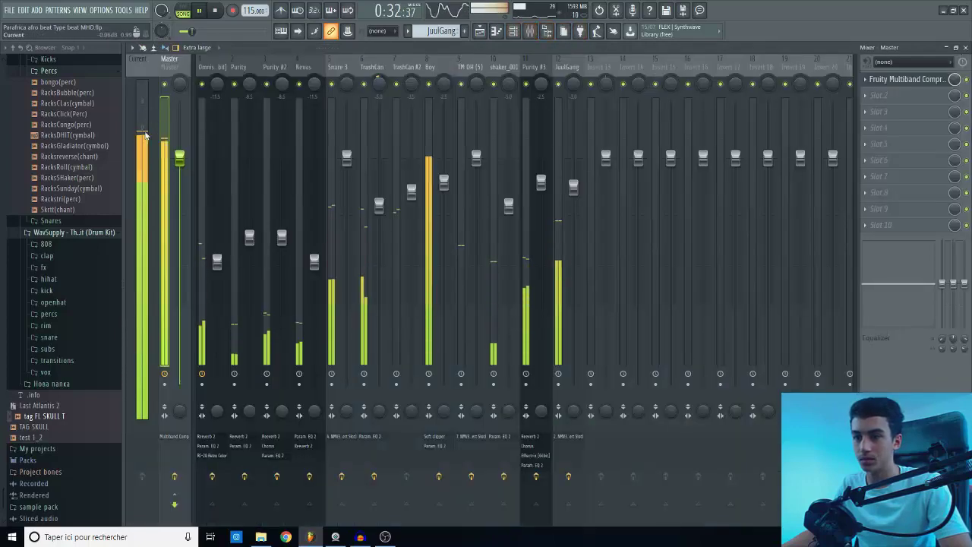
View the Snare 3 pattern's steps in the channel rack during playback, and replay the arrangement from bar 9 in the playlist
click(480, 30)
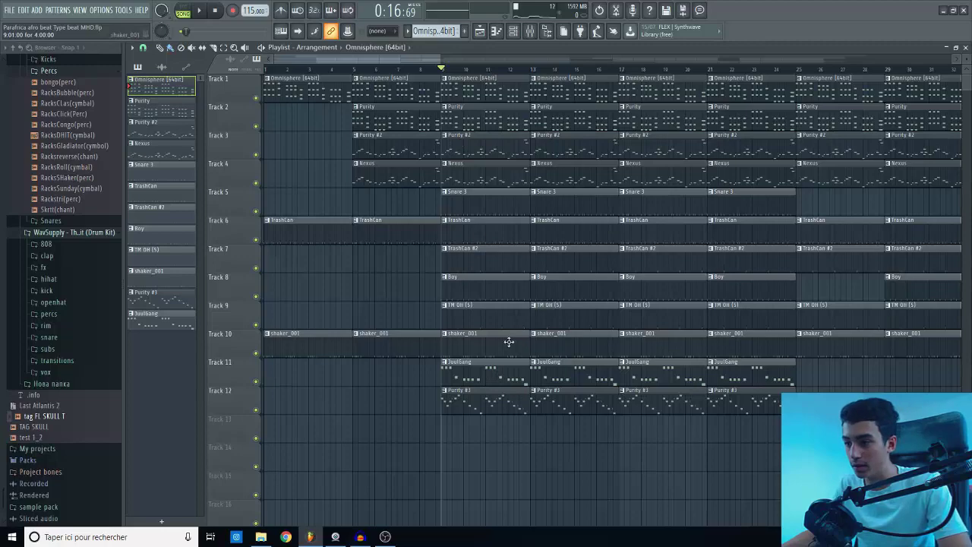
double_click(484, 210)
drag(327, 59, 227, 81)
click(479, 32)
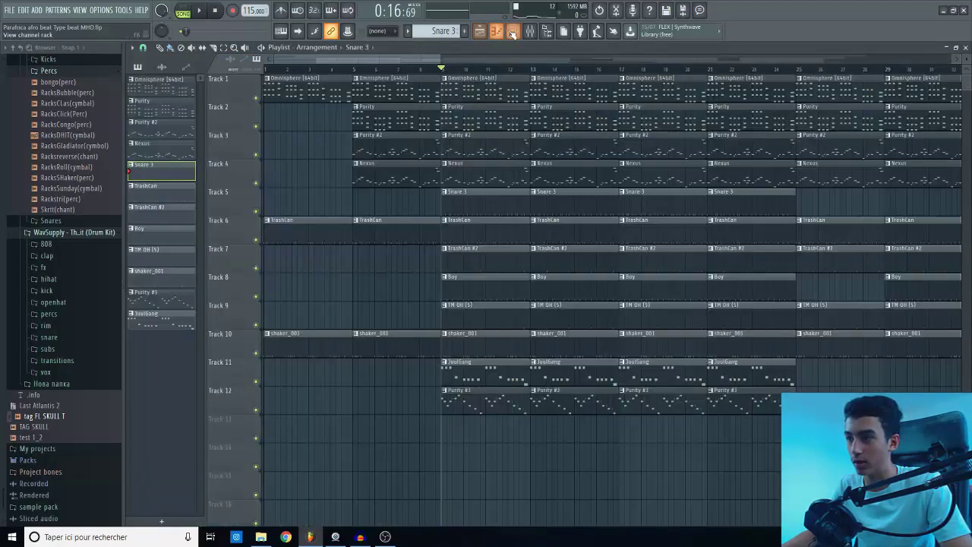
key(F6)
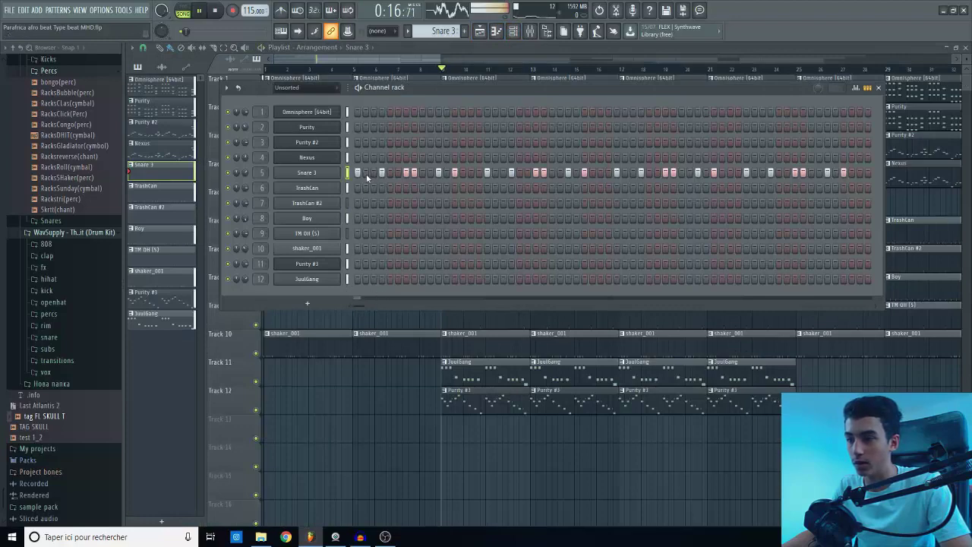
key(space)
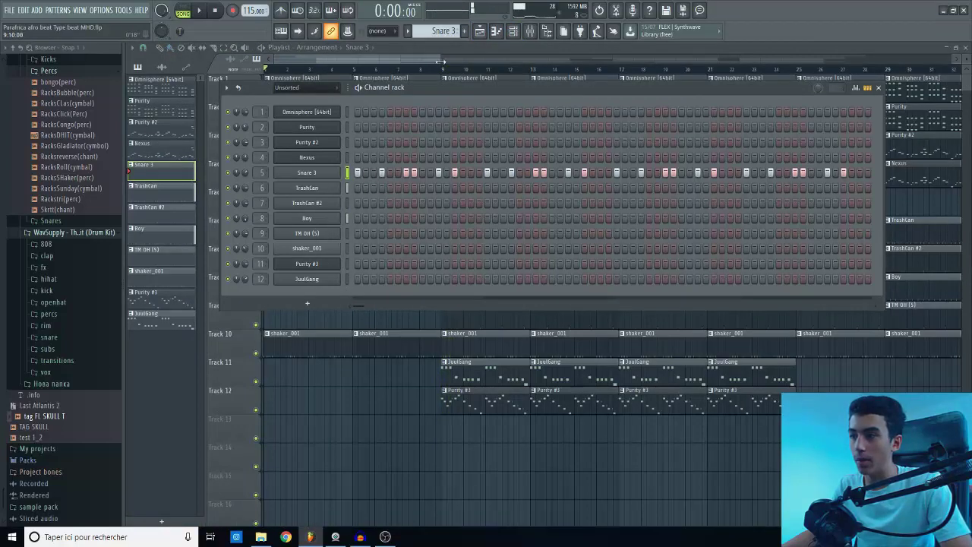
key(F6)
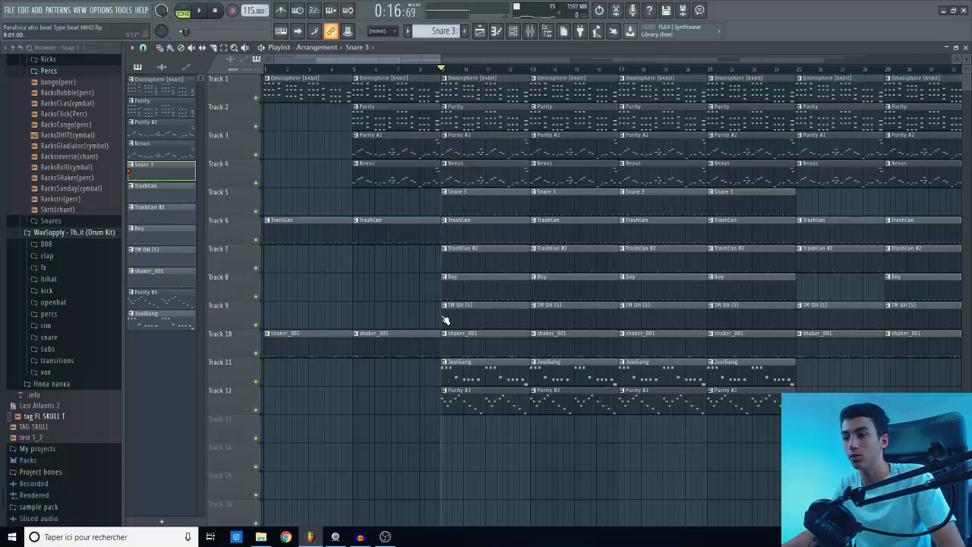
key(space)
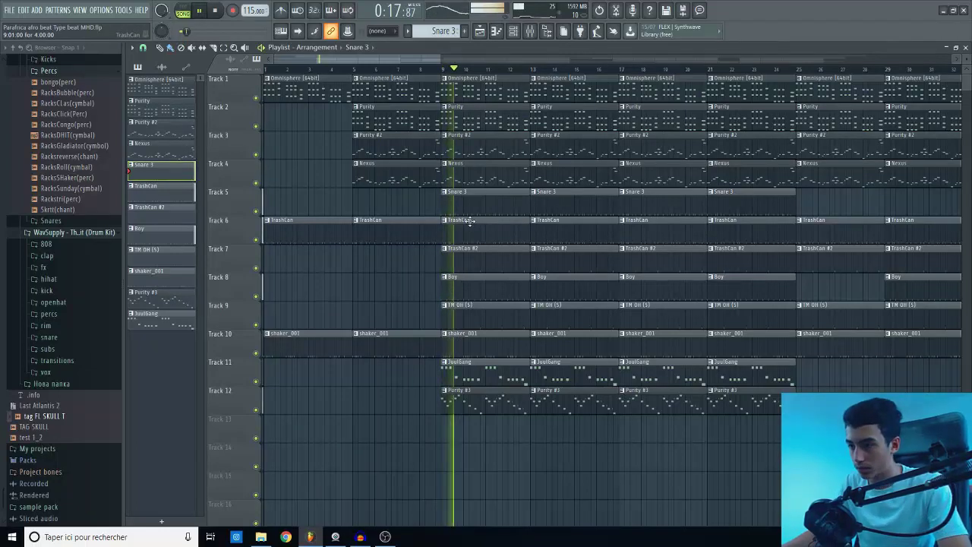